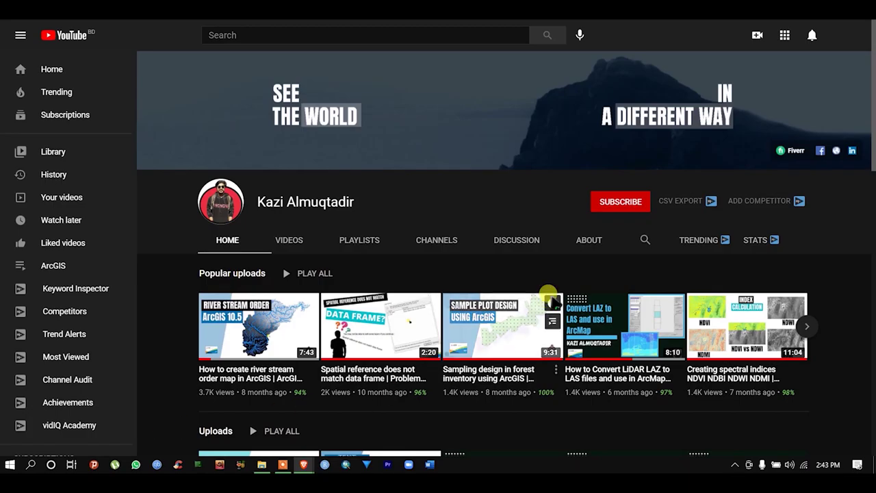
- Subscribe to the YouTube channel and set its notifications to All
click(621, 202)
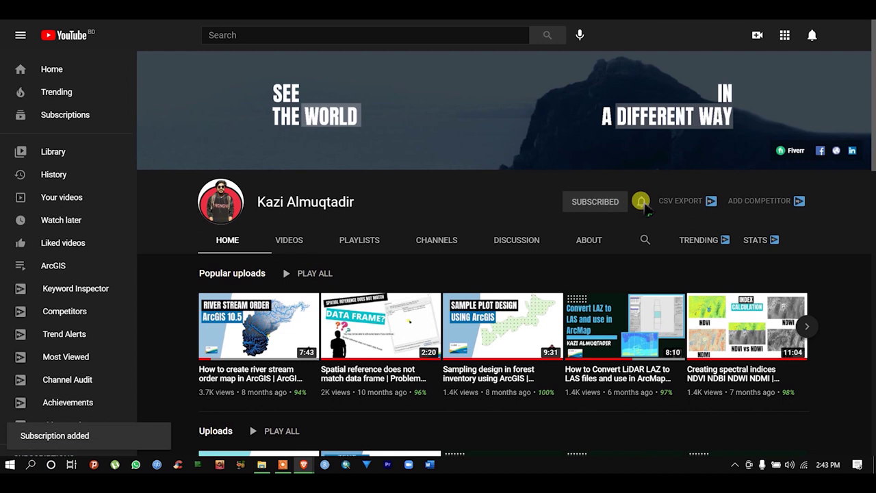
click(644, 204)
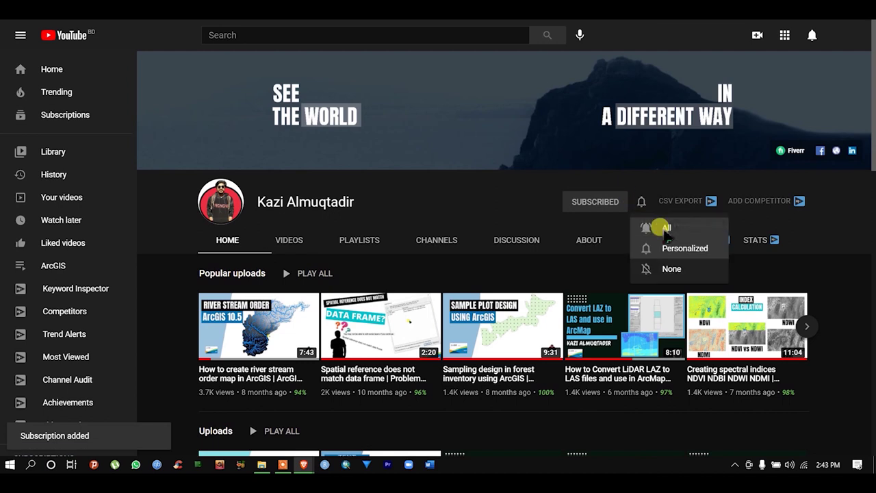
click(666, 229)
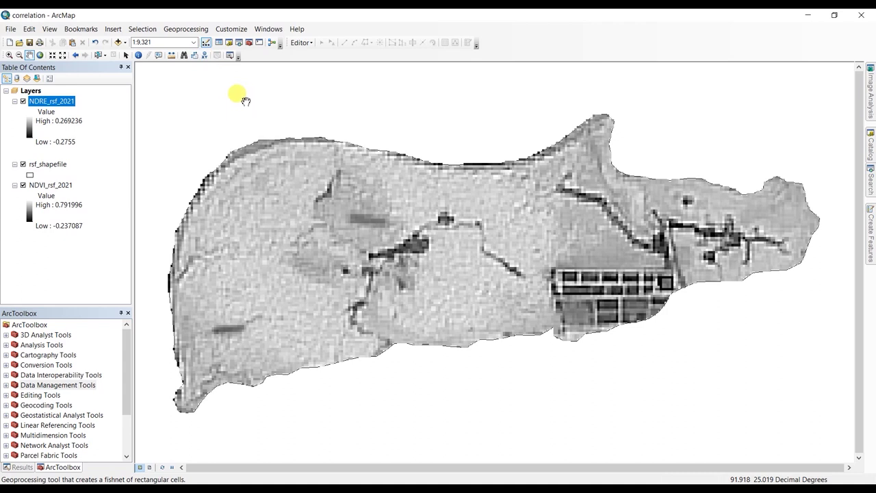
- In ArcMap, set the geoprocessing scratch workspace to aa100.gdb in the correlation in ArcGIS folder
click(184, 29)
click(199, 30)
click(186, 29)
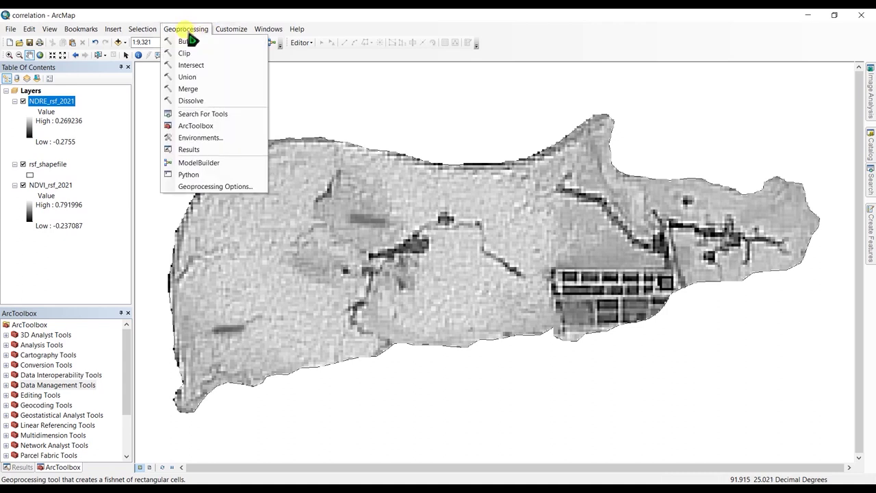
click(195, 138)
click(310, 157)
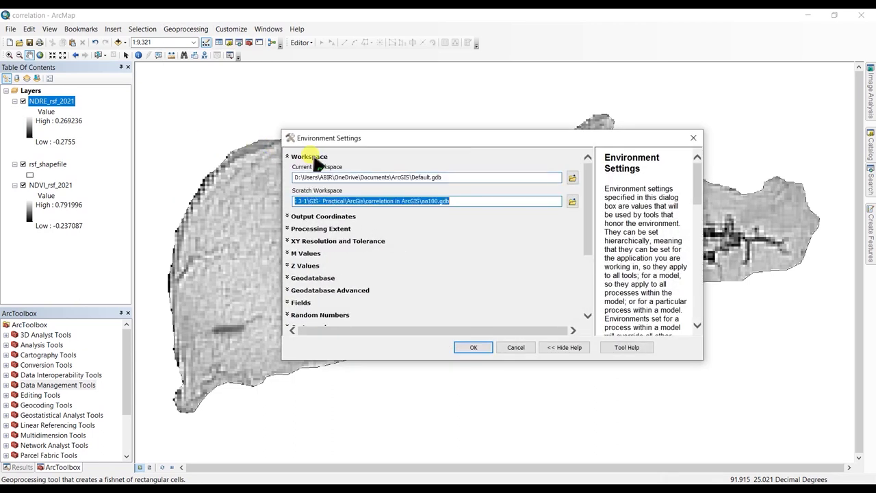
click(572, 201)
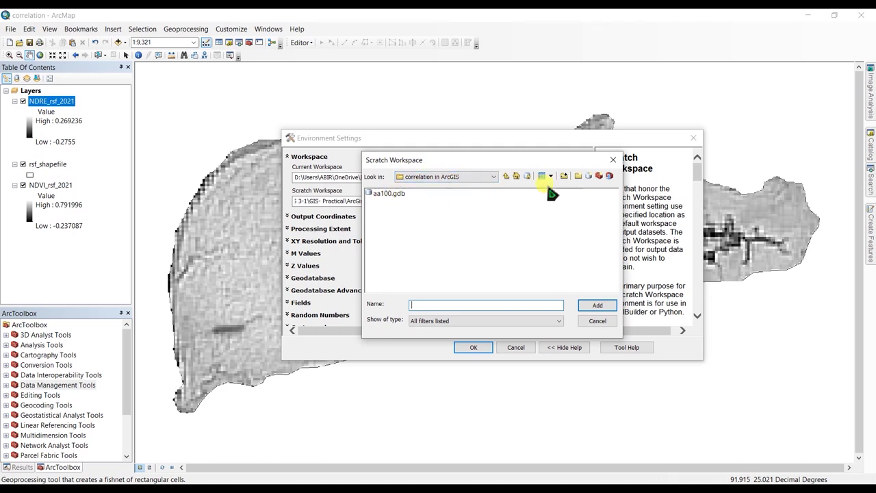
click(388, 195)
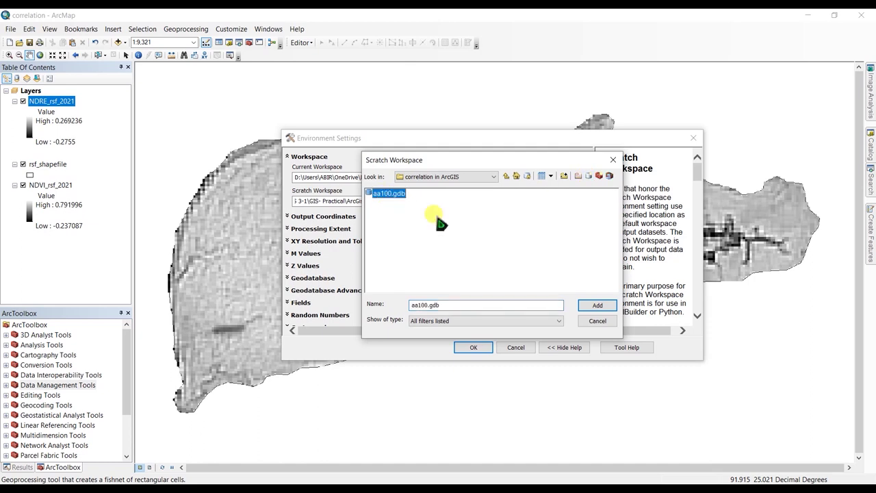
click(594, 305)
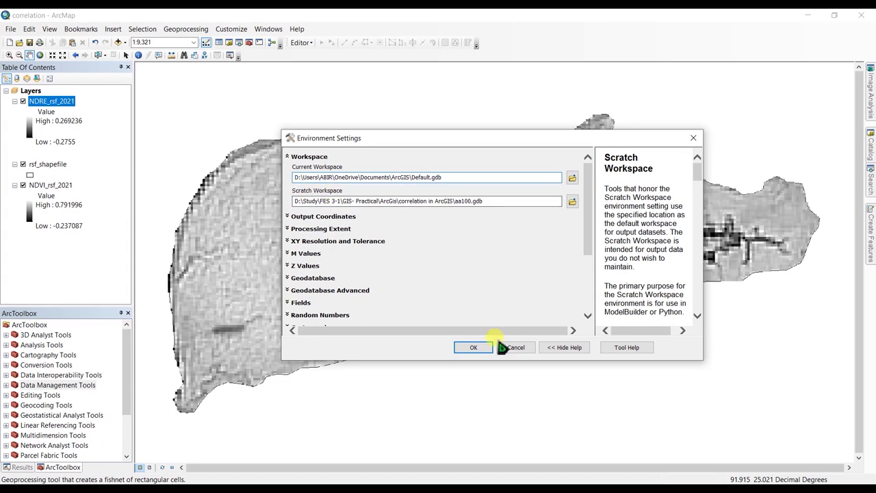
click(471, 347)
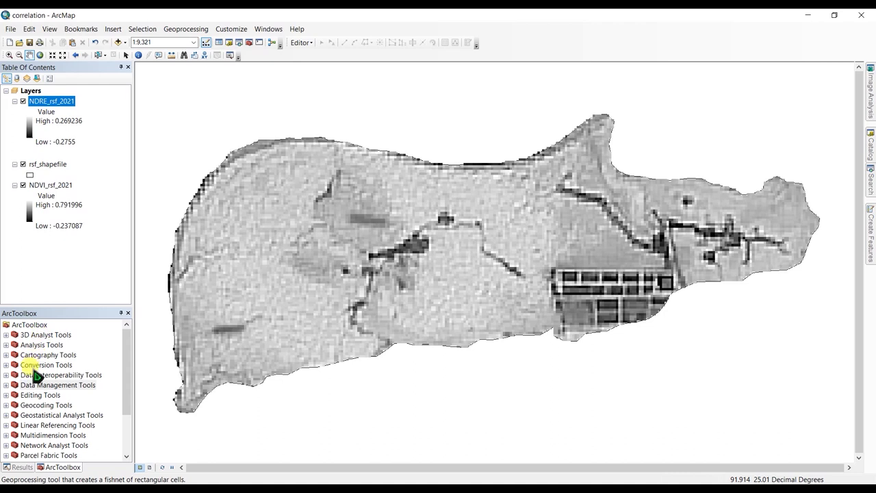
- Start the Create Fishnet sampling tool and set its output feature class to NDVIandNDRE in aa100.gdb
click(6, 384)
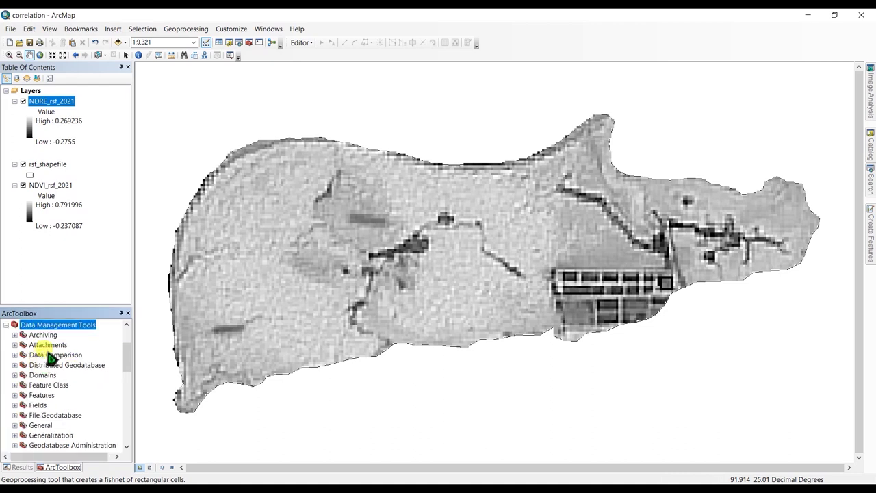
scroll(54, 353, down, 4)
scroll(53, 363, down, 1)
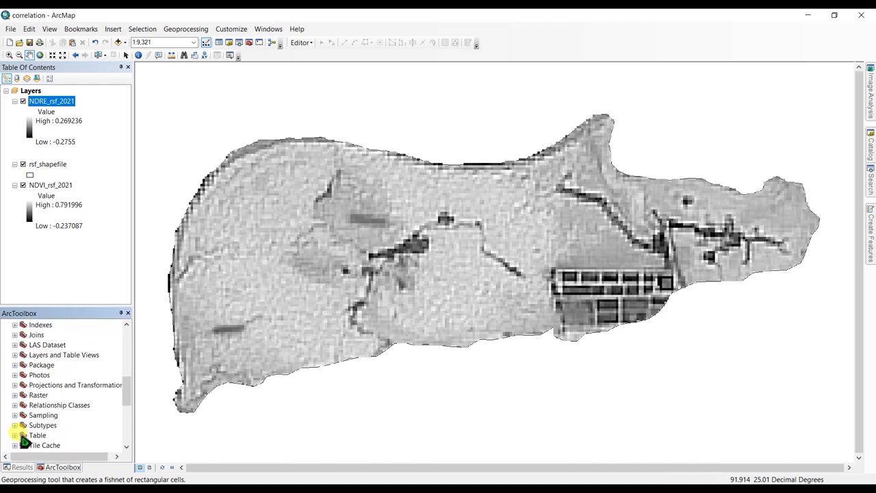
click(15, 415)
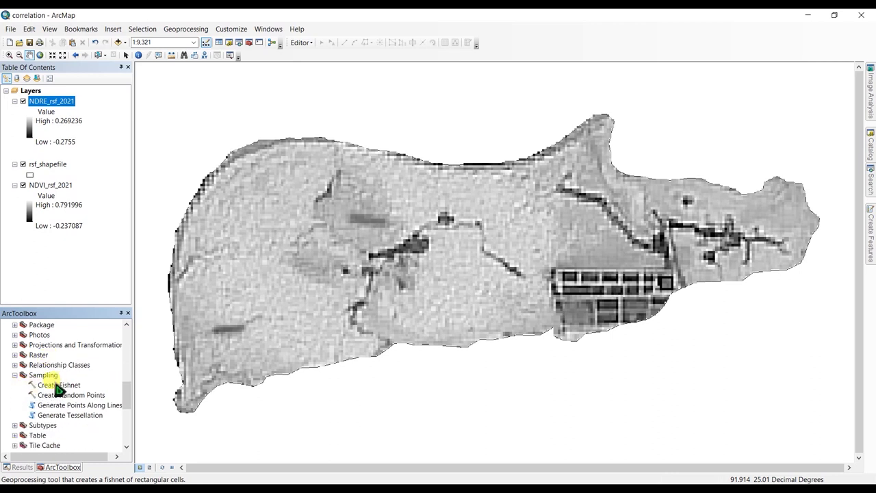
double_click(48, 387)
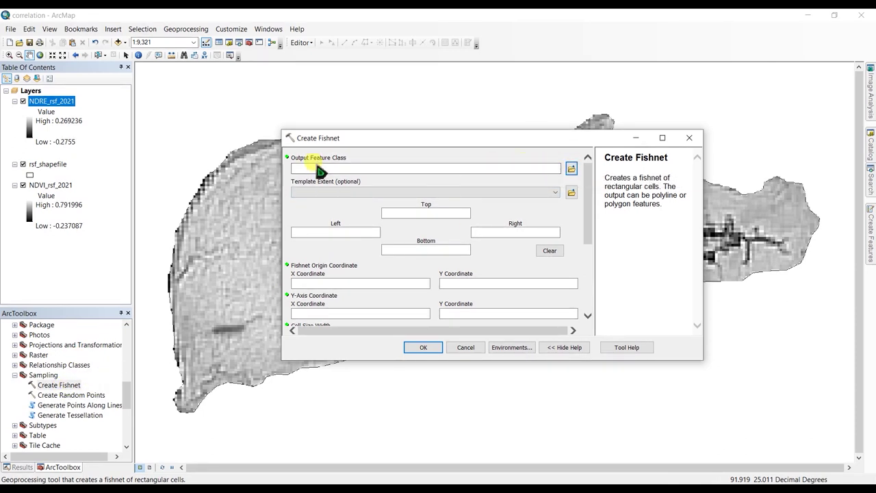
click(571, 168)
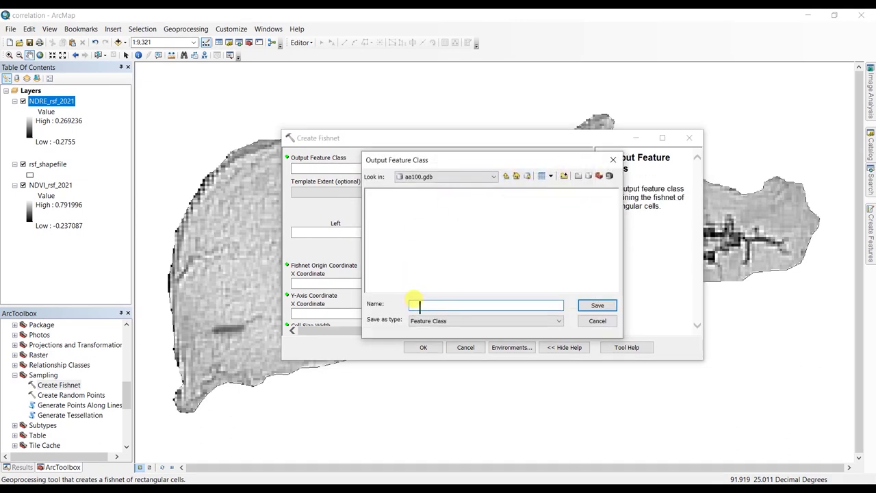
click(597, 306)
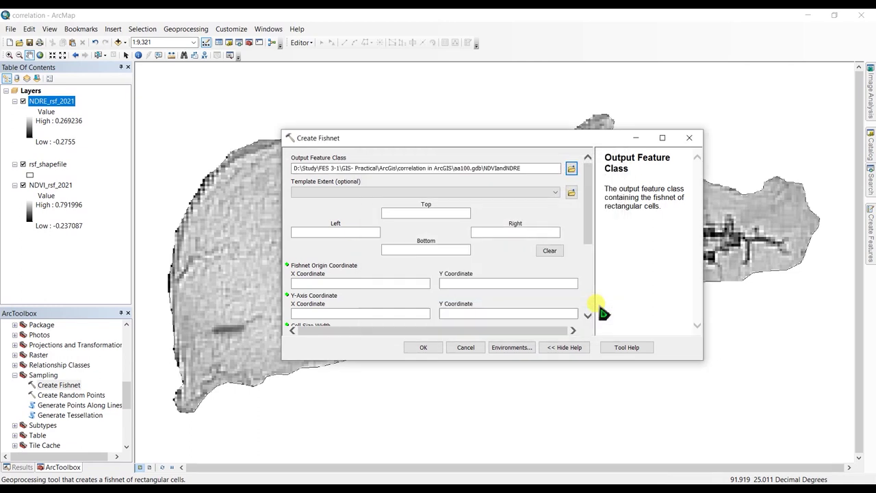
- Match the fishnet's template extent to layer rsf_shapefile and set it to 70 rows and 50 columns
click(519, 196)
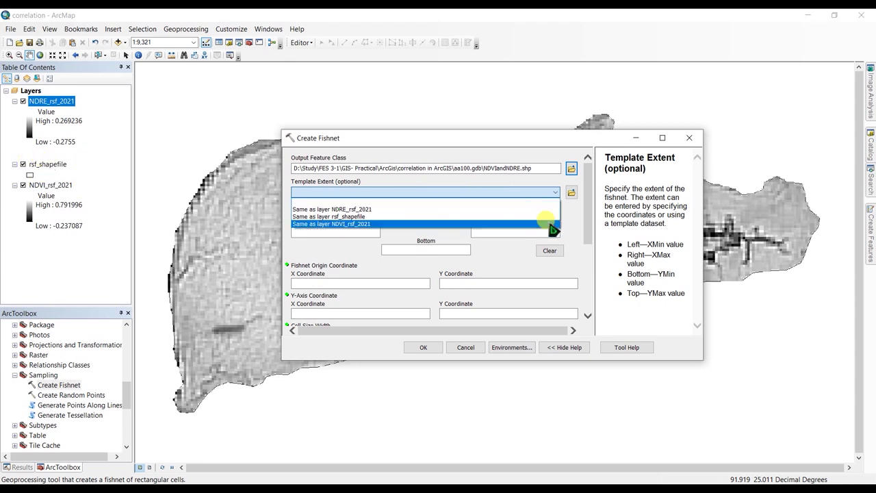
click(337, 217)
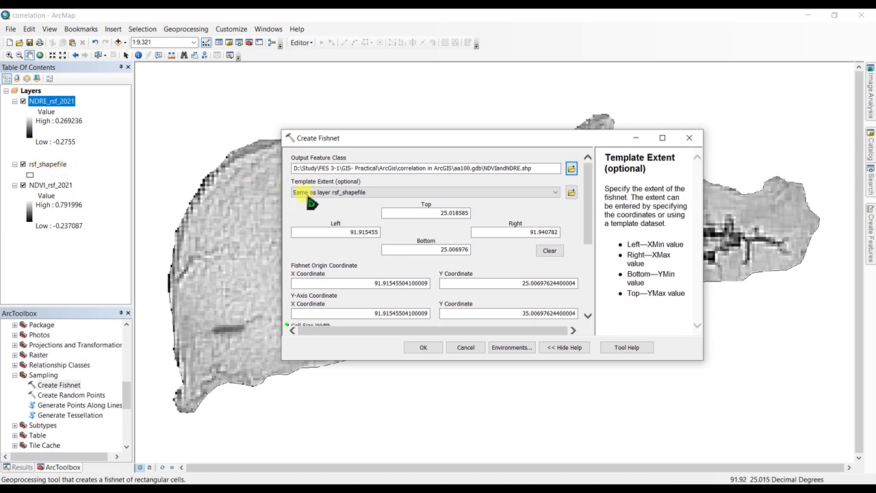
scroll(589, 219, down, 5)
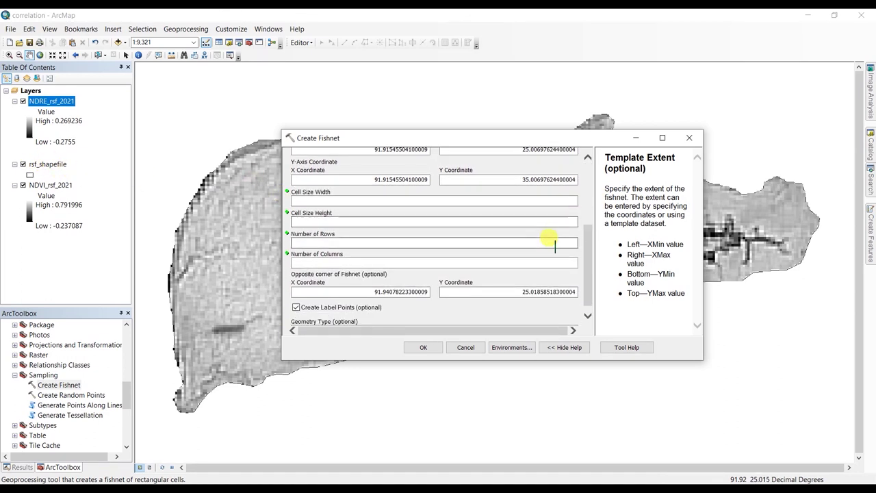
click(555, 244)
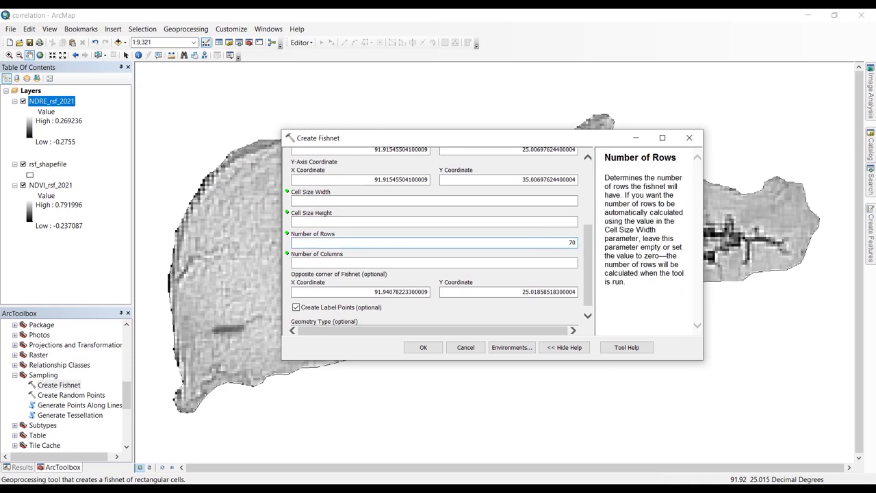
click(556, 262)
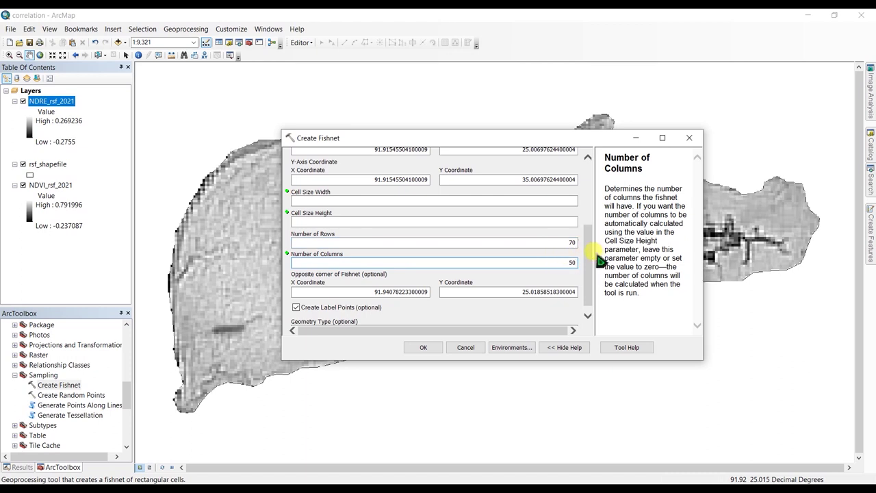
- Set the fishnet's geometry type to POLYGON and run the tool
drag(589, 245, 589, 258)
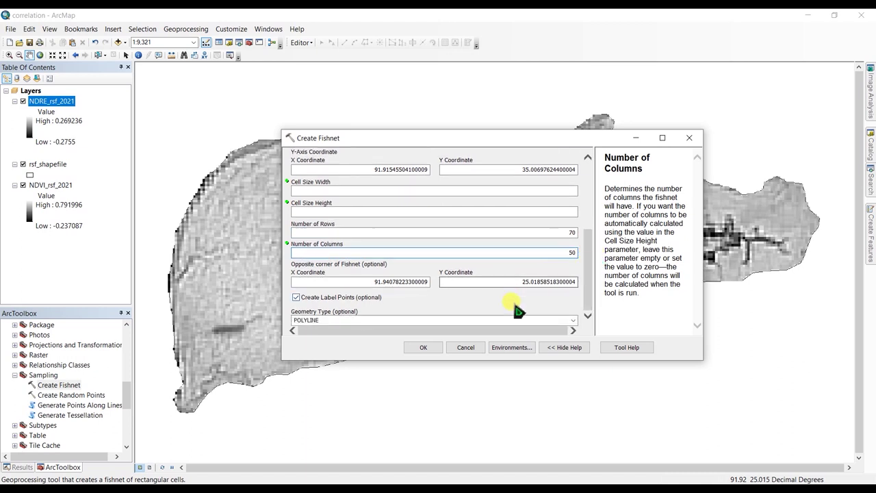
click(573, 320)
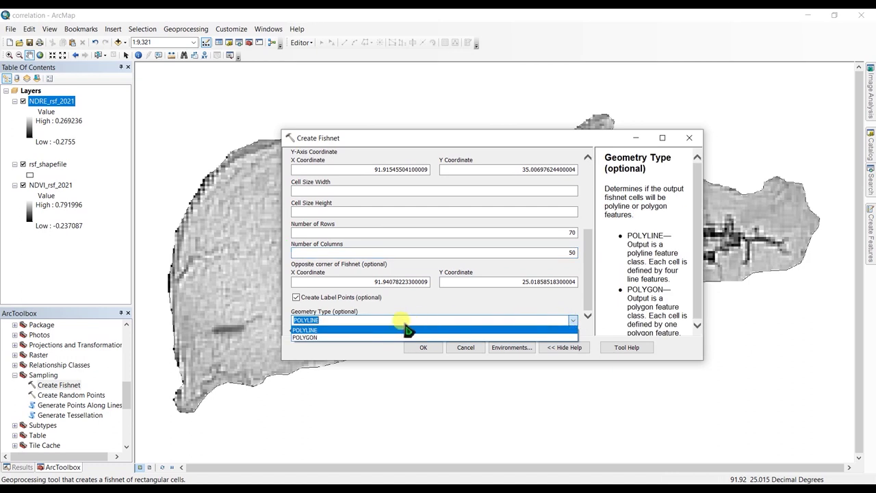
click(305, 338)
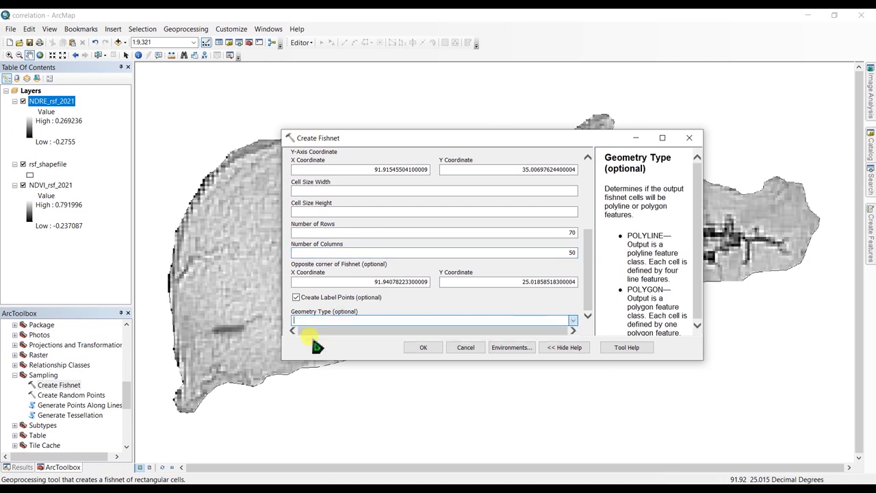
click(423, 348)
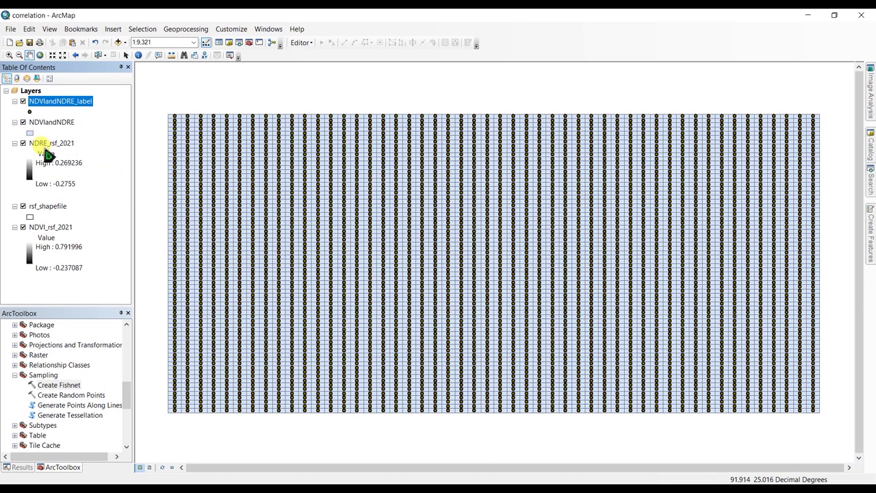
- Hide the NDVIandNDRE fishnet layer and inspect the attribute table of NDVIandNDRE_label
click(22, 122)
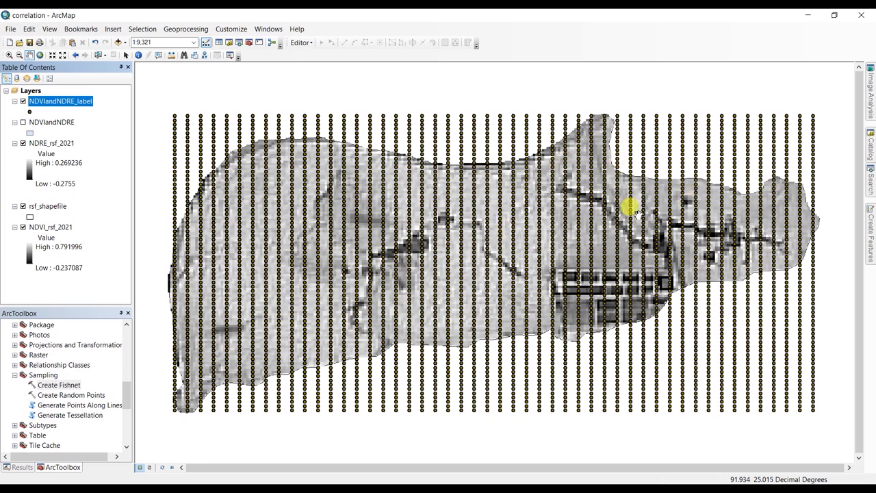
right_click(67, 102)
click(108, 130)
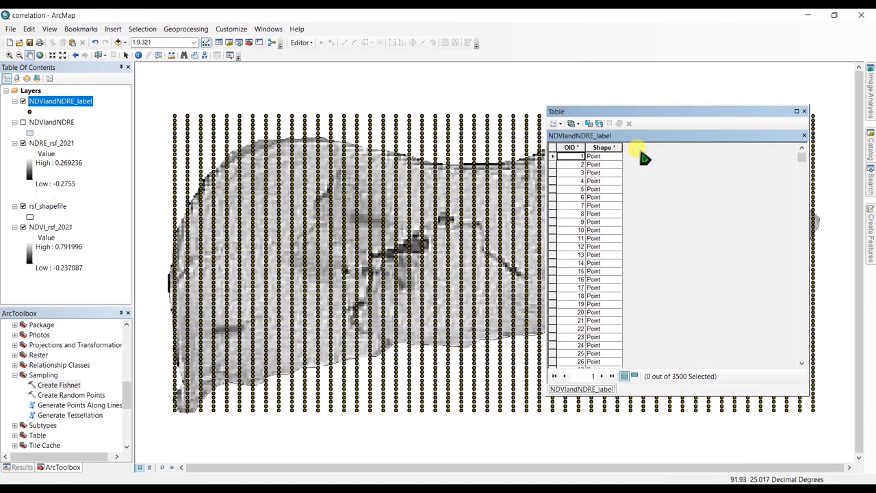
key(ctrl+F4)
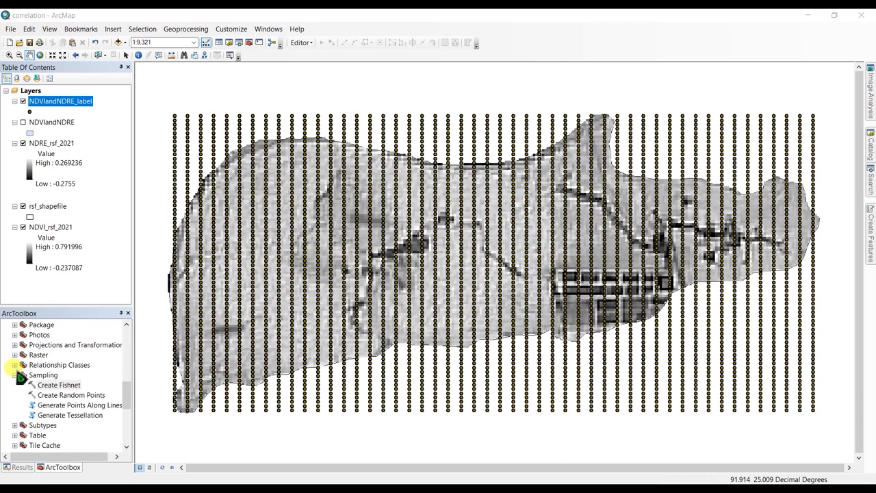
- Start the Spatial Analyst tool Extract Multi Values to Points with NDVIandNDRE_label as the input point features
scroll(42, 369, down, 2)
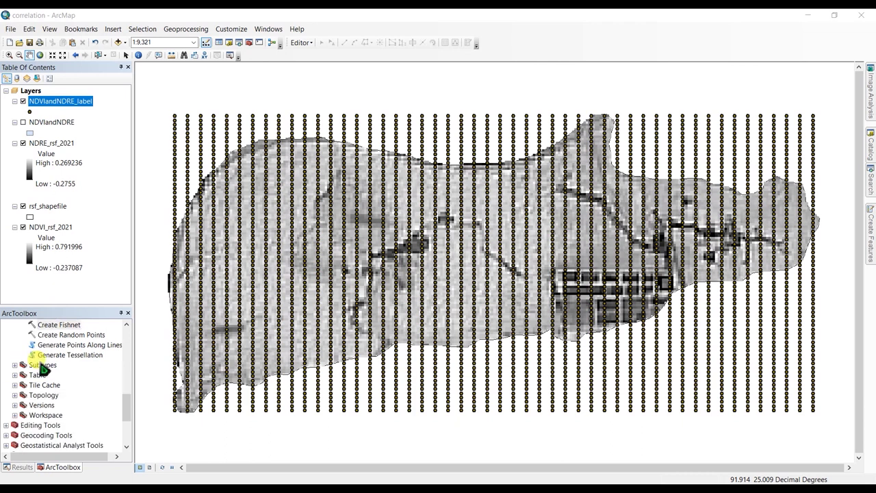
scroll(43, 368, down, 4)
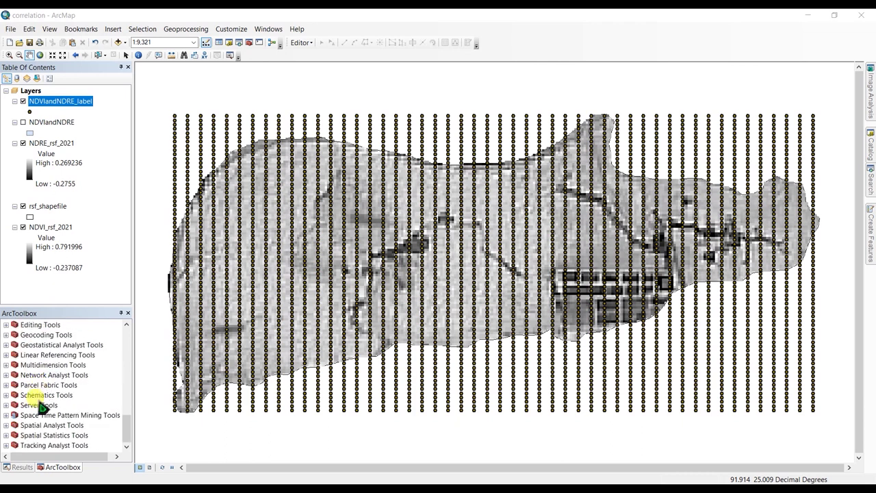
click(6, 425)
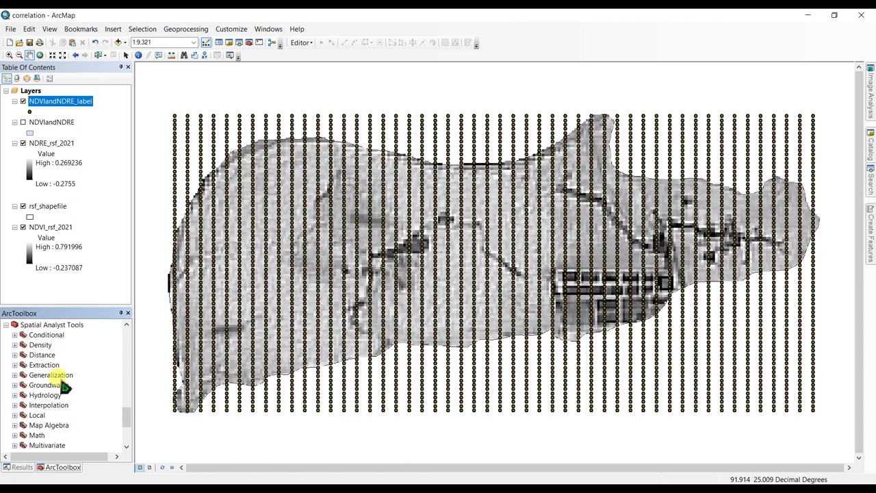
scroll(64, 387, down, 1)
double_click(23, 335)
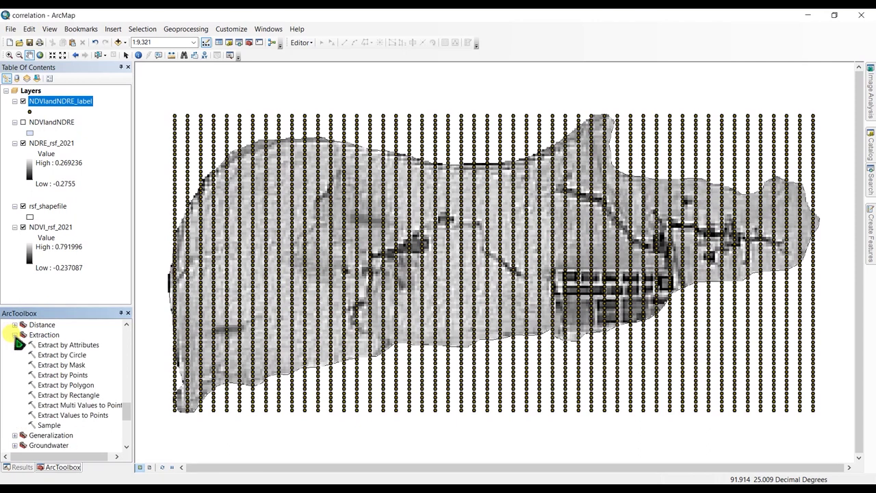
double_click(58, 408)
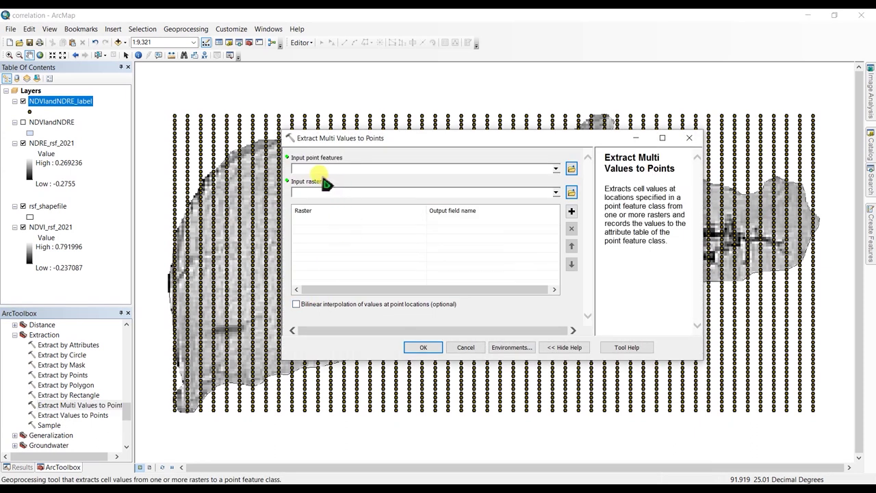
click(555, 169)
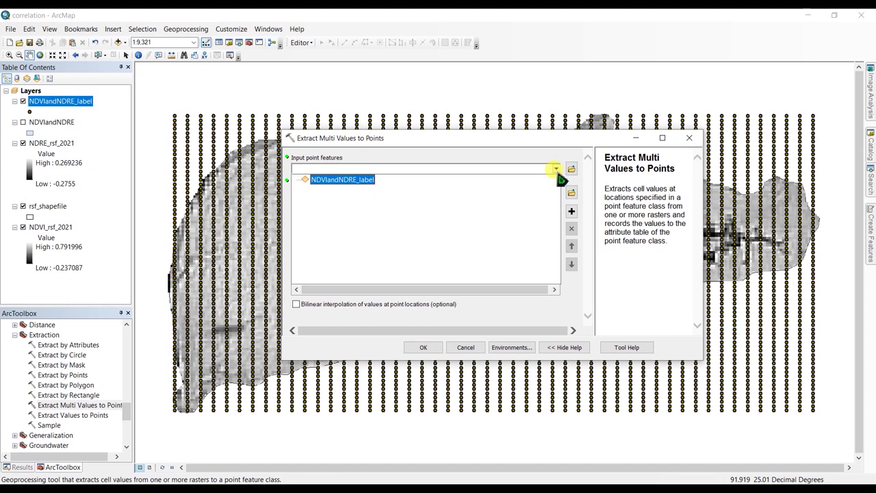
click(342, 180)
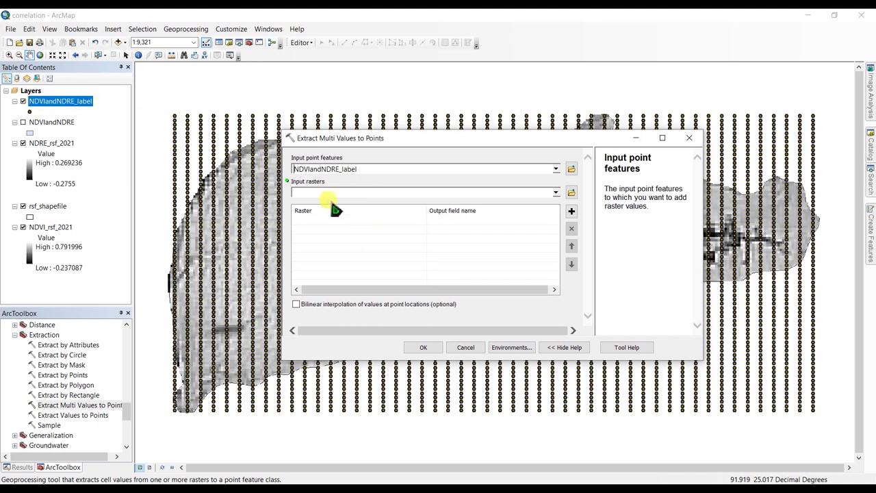
- Add NDVI_rsf_2021 and NDRE_rsf_2021 as the input rasters and run the extraction
click(556, 193)
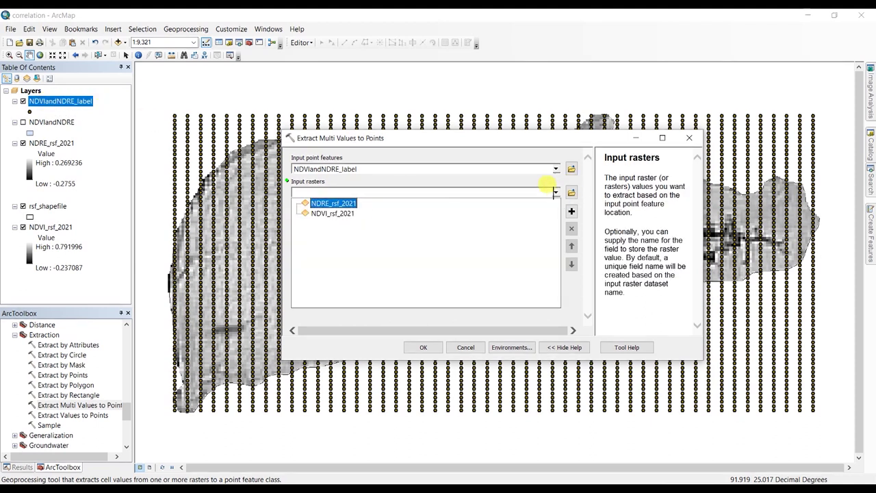
click(320, 218)
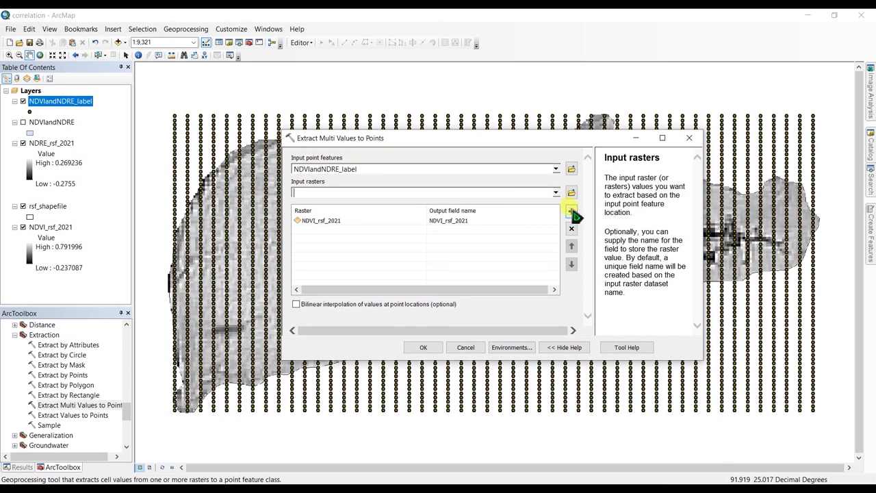
click(556, 192)
click(332, 210)
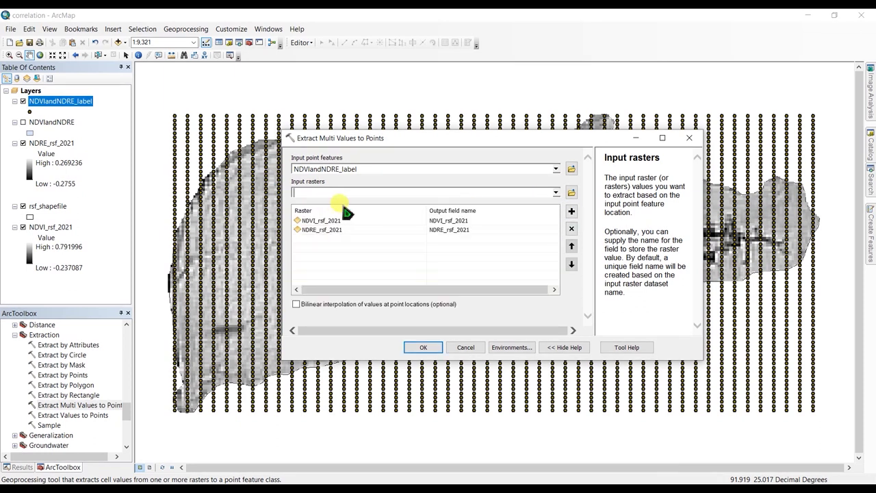
click(422, 348)
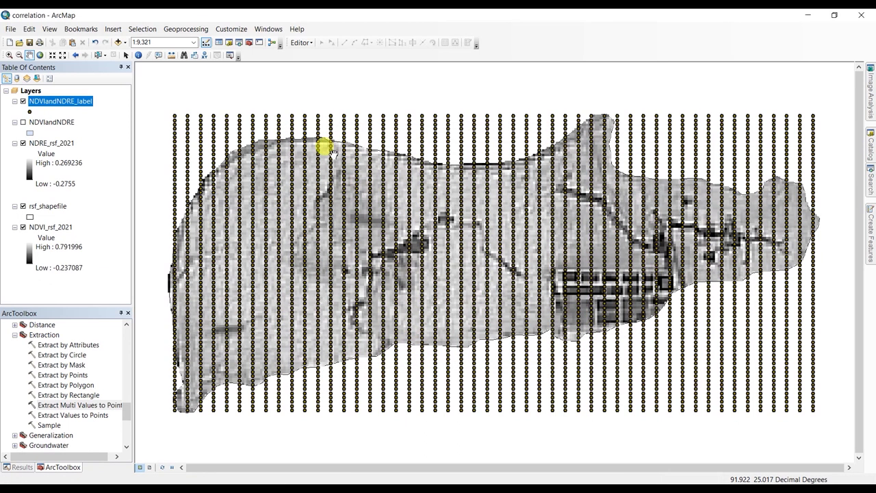
- Inspect the extracted NDVI and NDRE values in the attribute table of NDVIandNDRE_label
right_click(52, 110)
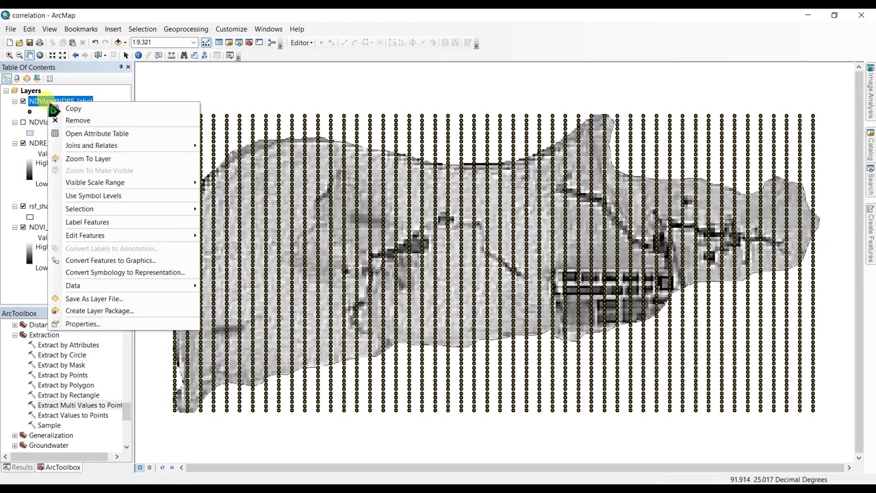
click(77, 134)
drag(640, 111, 455, 84)
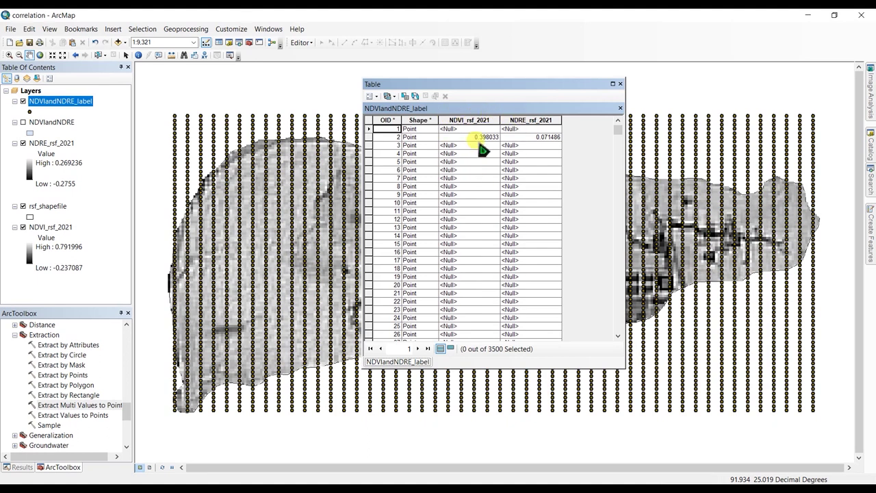
scroll(482, 205, down, 8)
scroll(484, 226, down, 6)
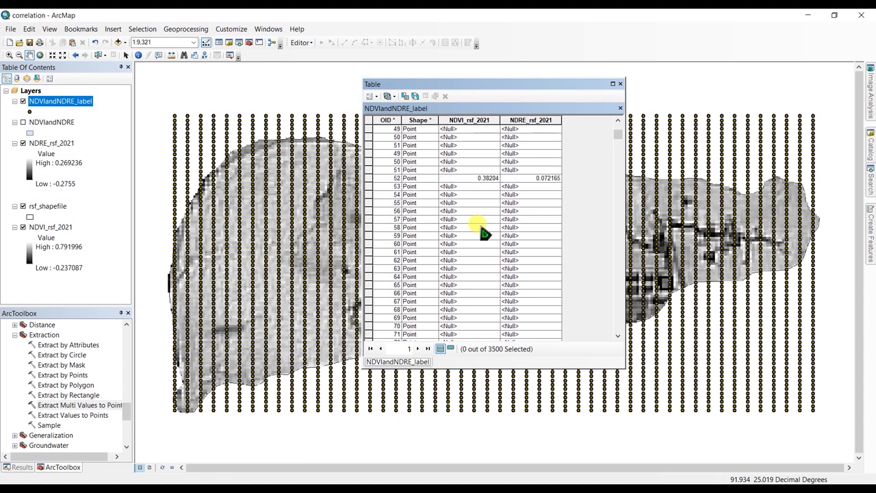
scroll(483, 229, up, 1)
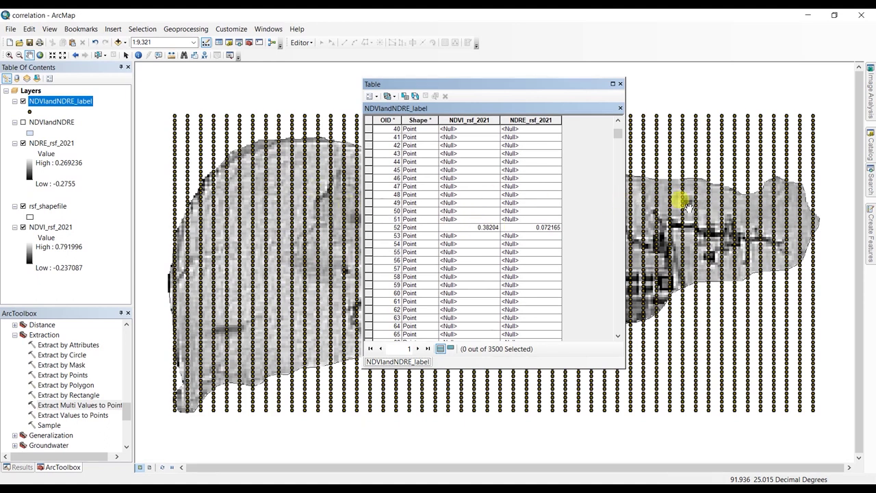
- Select the NDVIandNDRE_label records by attributes with the clause NDVI_rsf_2021 IS NULL
click(408, 100)
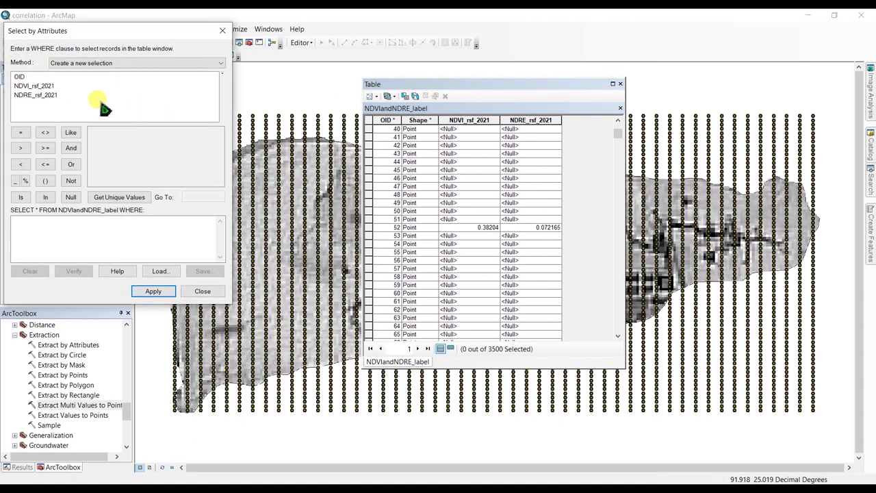
double_click(34, 87)
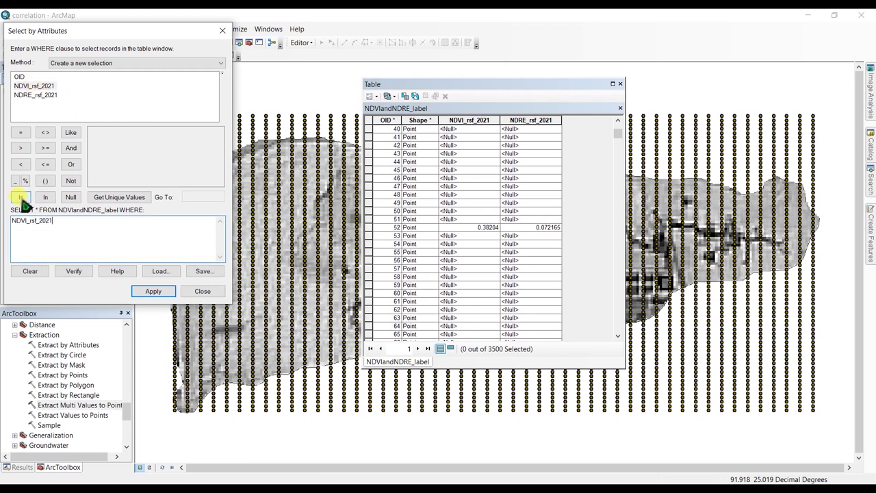
click(71, 197)
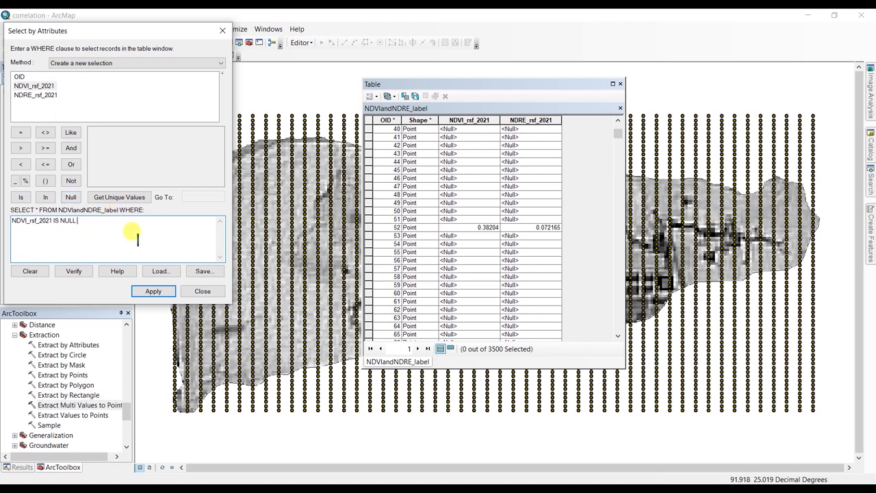
click(165, 293)
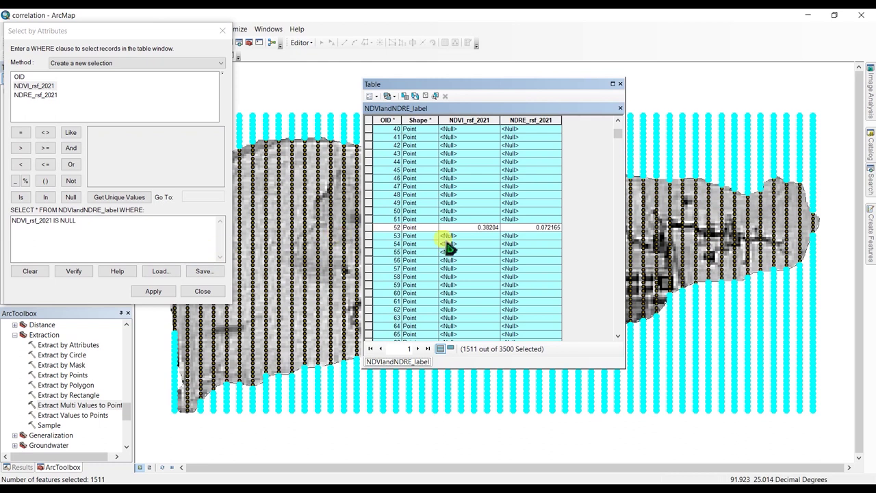
click(202, 292)
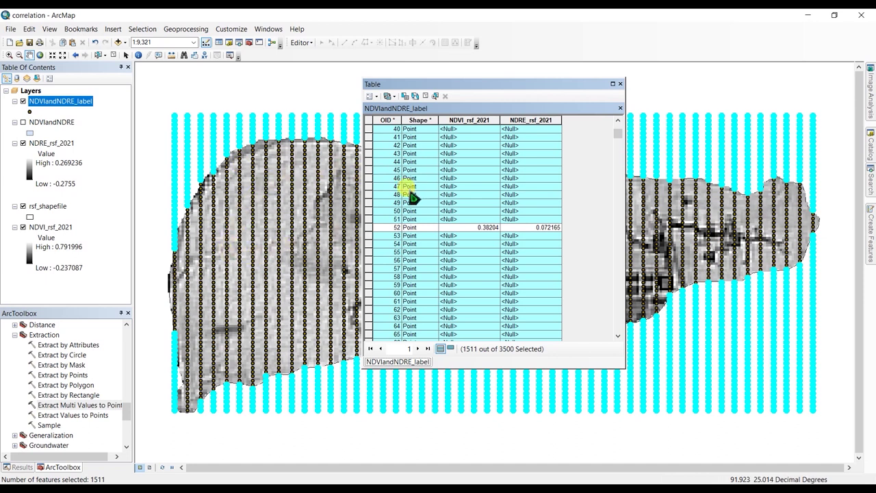
- Start an edit session on the NDVIandNDRE_label layer
scroll(389, 237, up, 13)
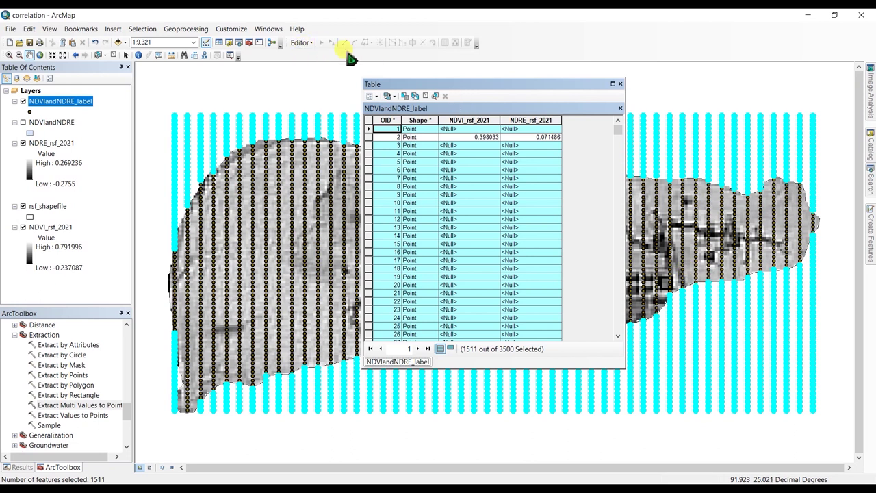
right_click(499, 42)
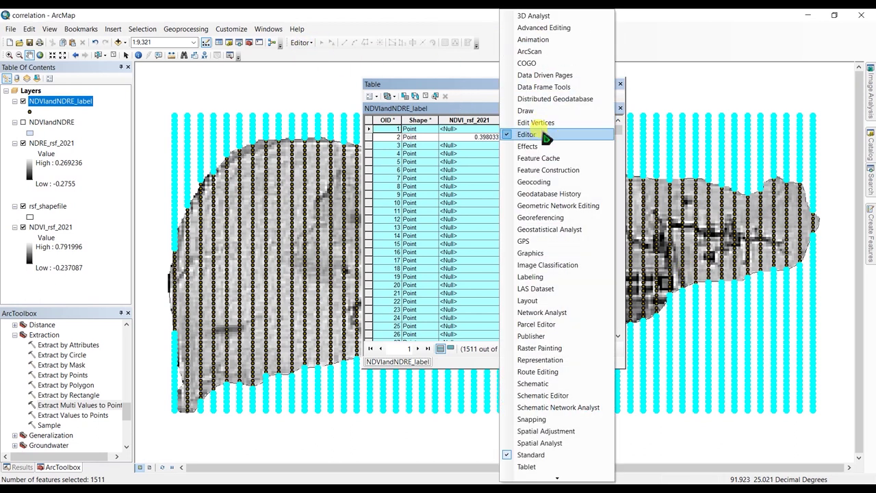
click(311, 45)
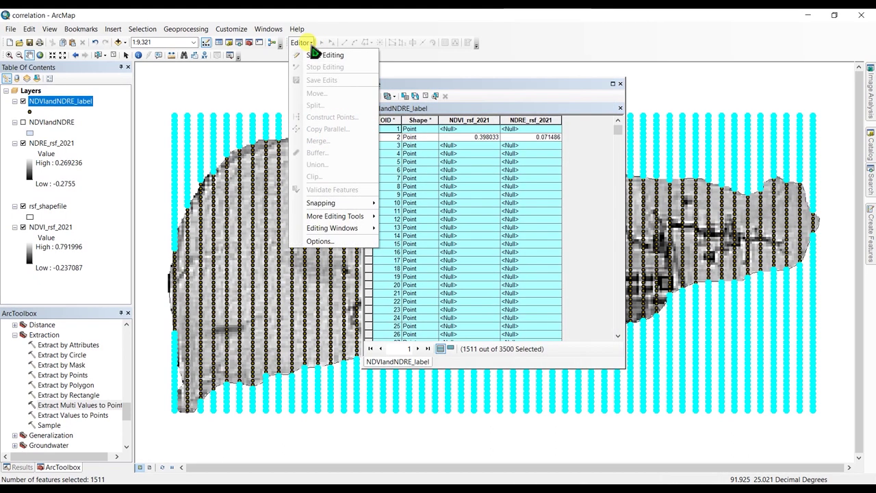
click(315, 55)
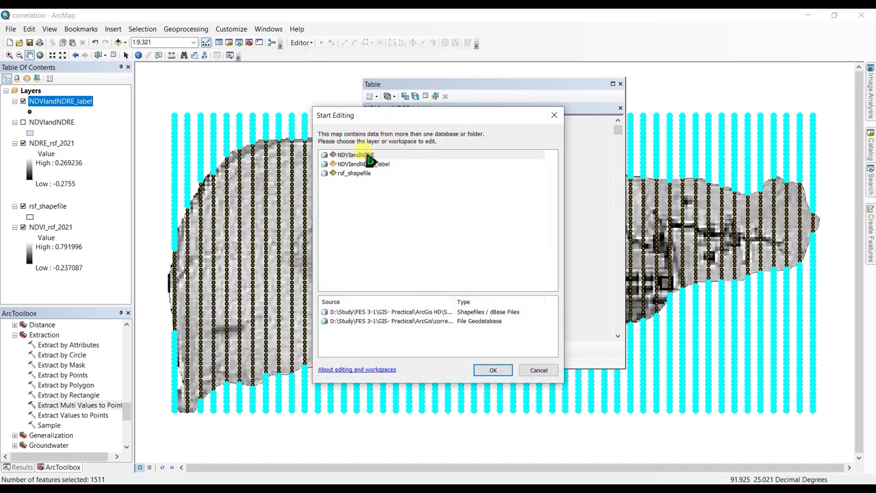
click(349, 168)
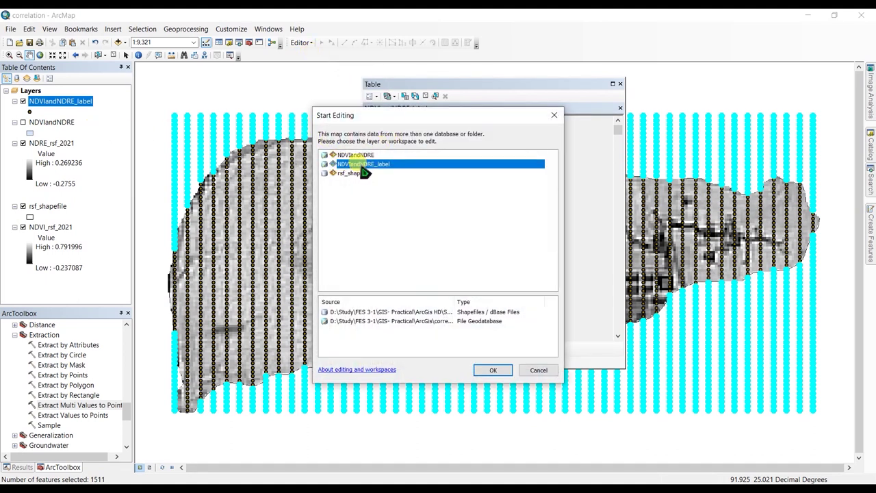
click(493, 370)
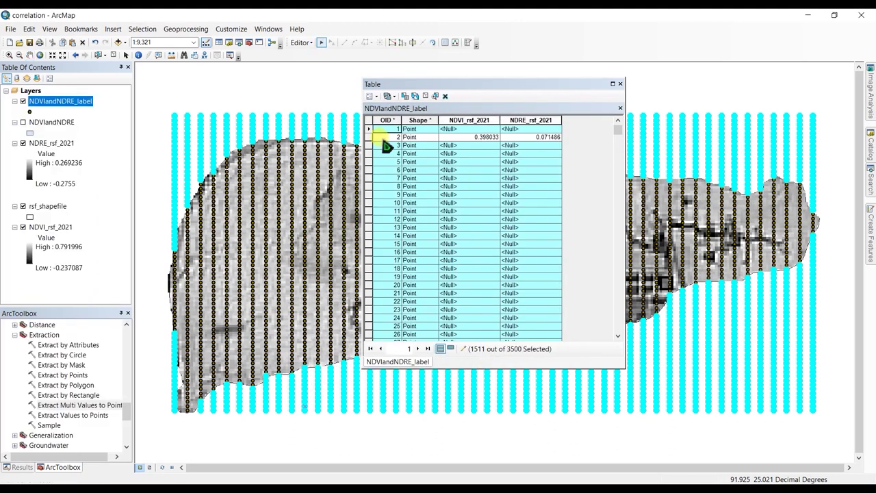
- Delete the selected null records, look through the remaining rows and close the attribute table
click(445, 97)
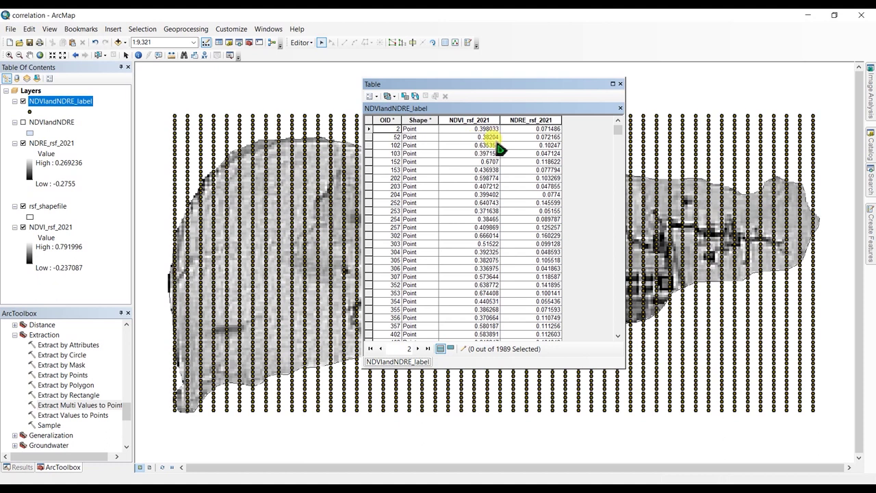
scroll(484, 142, down, 5)
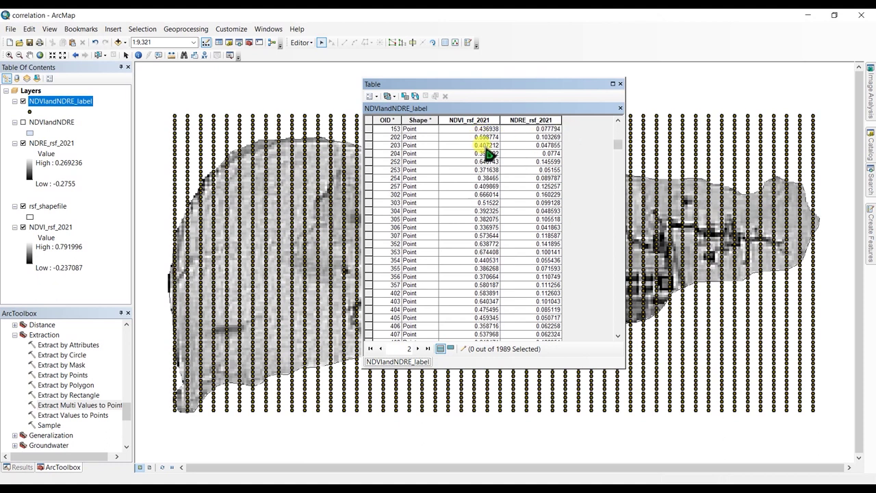
scroll(481, 196, down, 1)
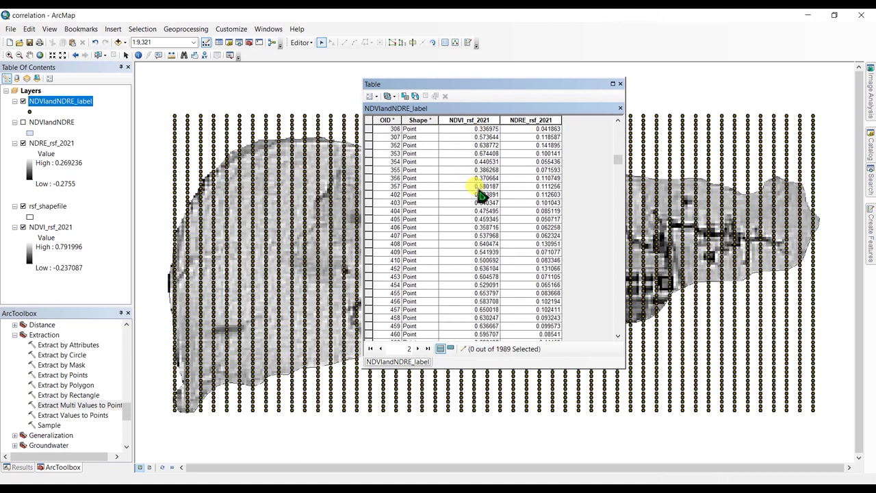
click(620, 84)
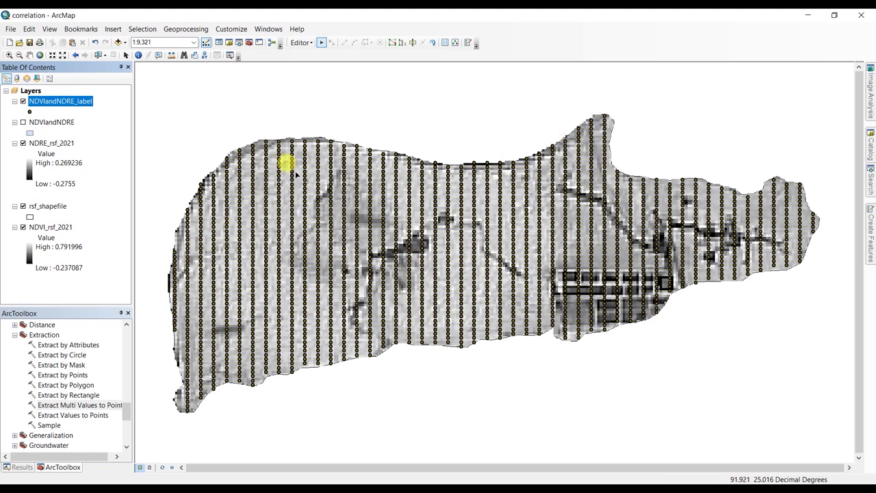
- Reopen the NDVIandNDRE_label attribute table and review the NDVI and NDRE values of the remaining points
right_click(35, 103)
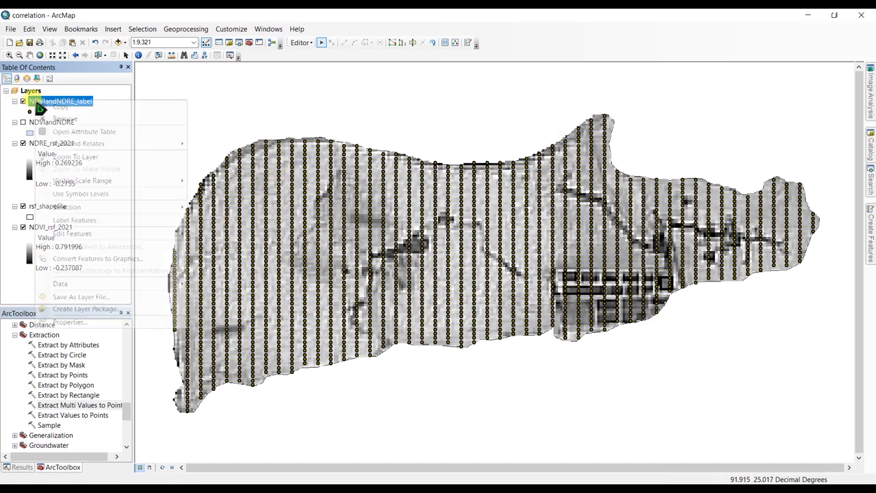
click(89, 131)
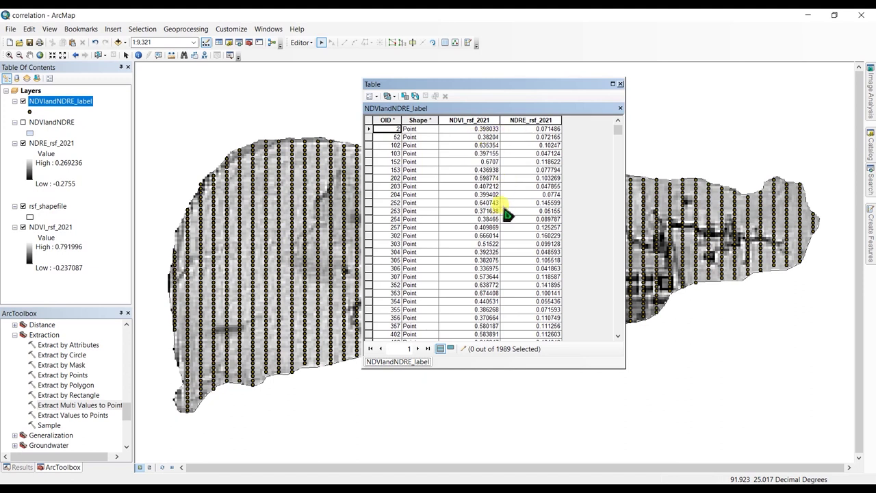
scroll(578, 164, down, 15)
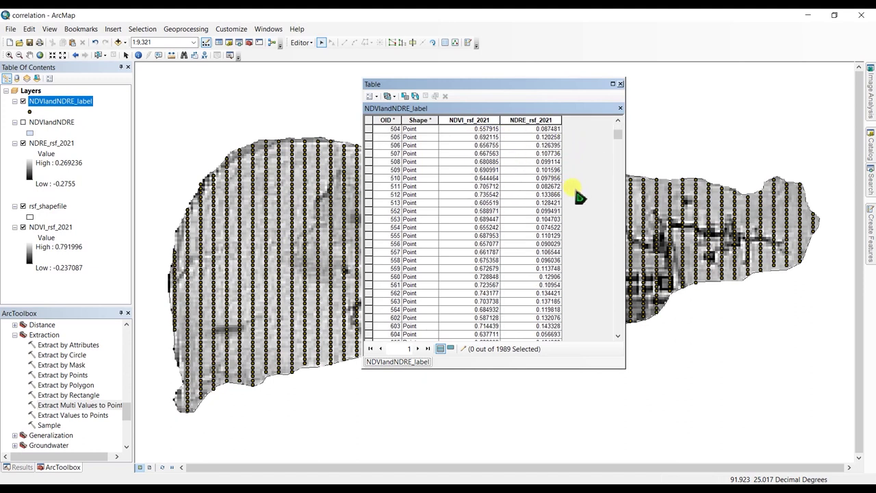
drag(618, 142, 618, 183)
scroll(571, 169, up, 5)
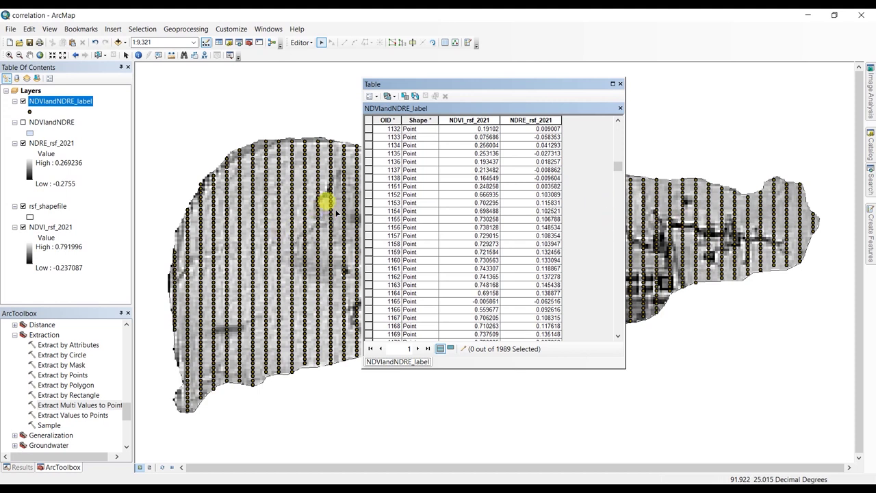
- Start a new graph from the NDVIandNDRE_label attribute table and set its graph type to Scatter Plot
click(373, 96)
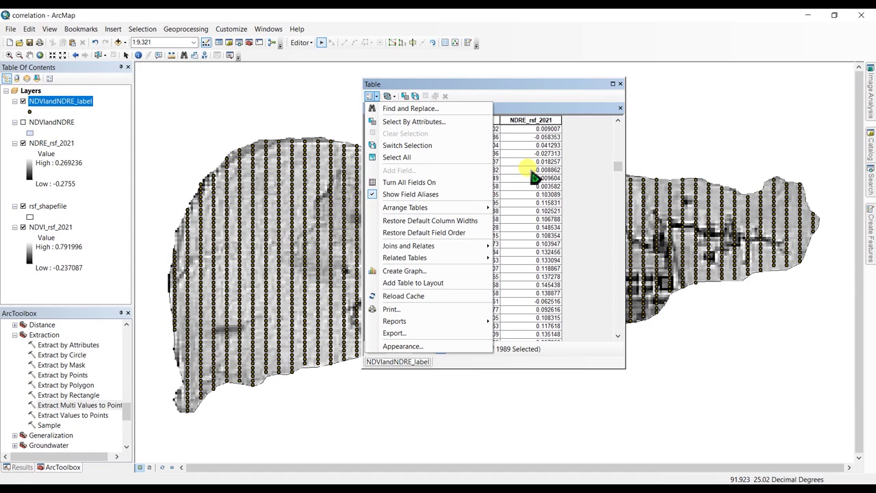
click(373, 97)
click(375, 100)
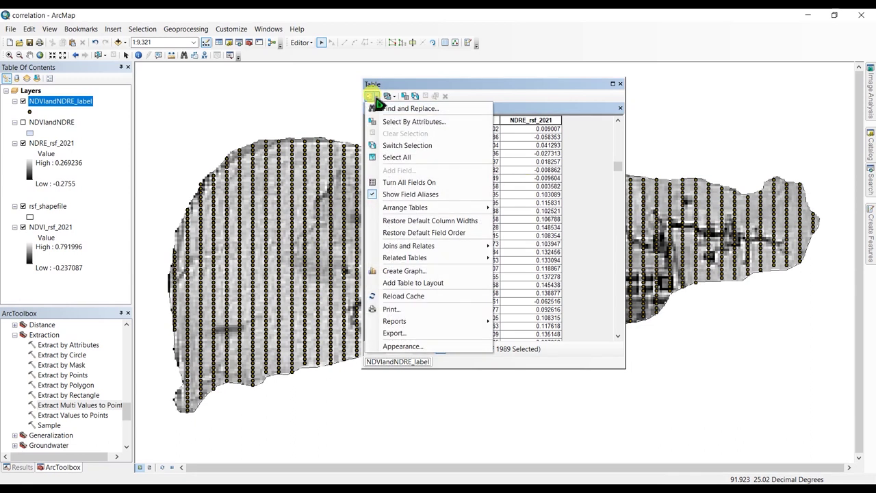
click(408, 273)
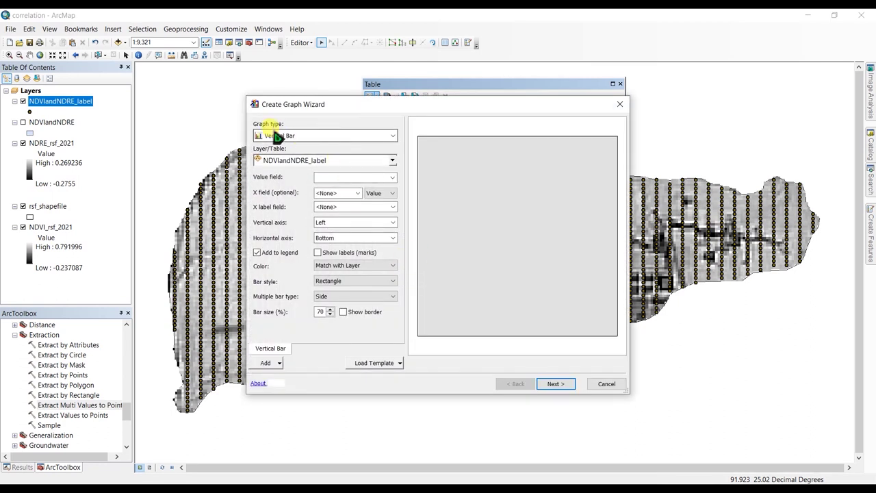
click(393, 137)
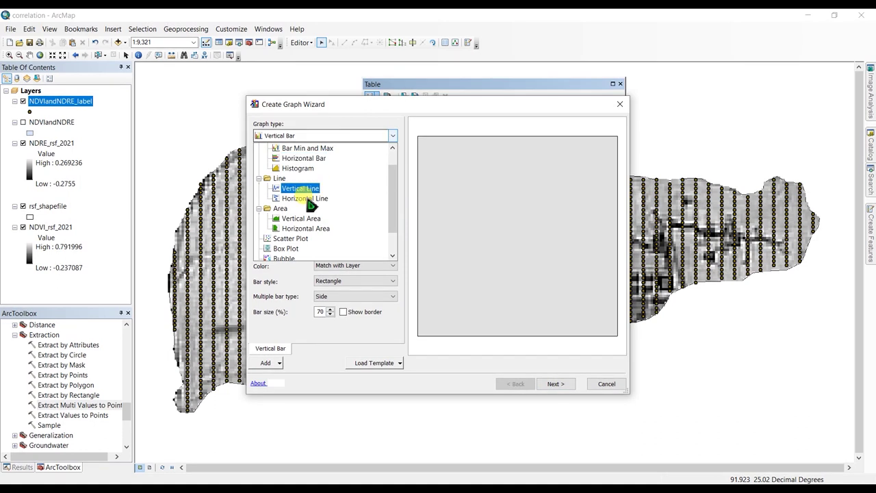
click(293, 242)
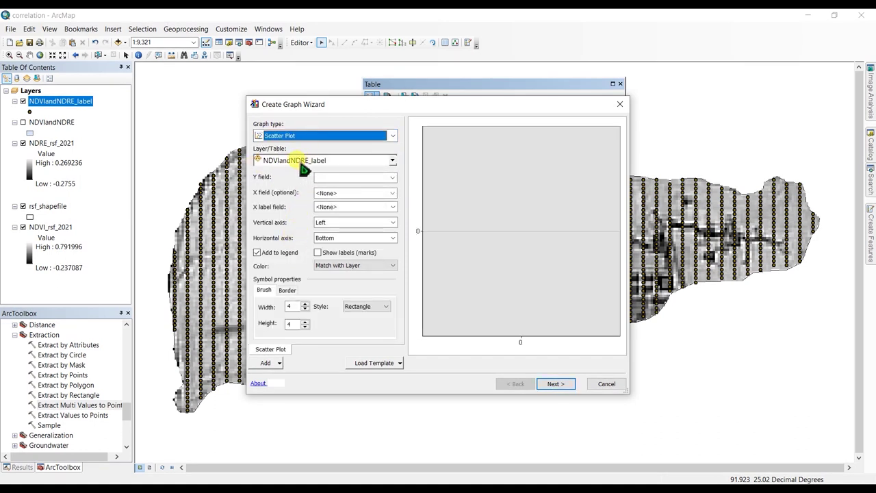
- Plot NDVI_rsf_2021 as the Y field against NDRE_rsf_2021 as the X field
click(395, 178)
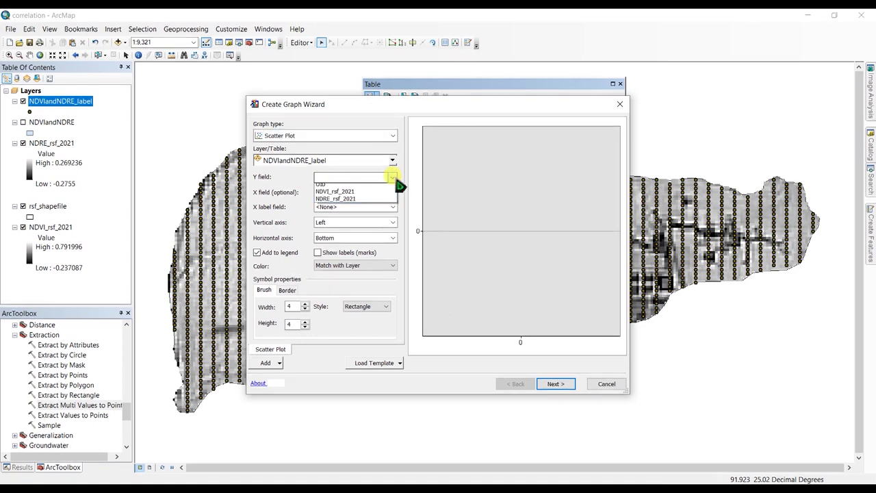
click(336, 194)
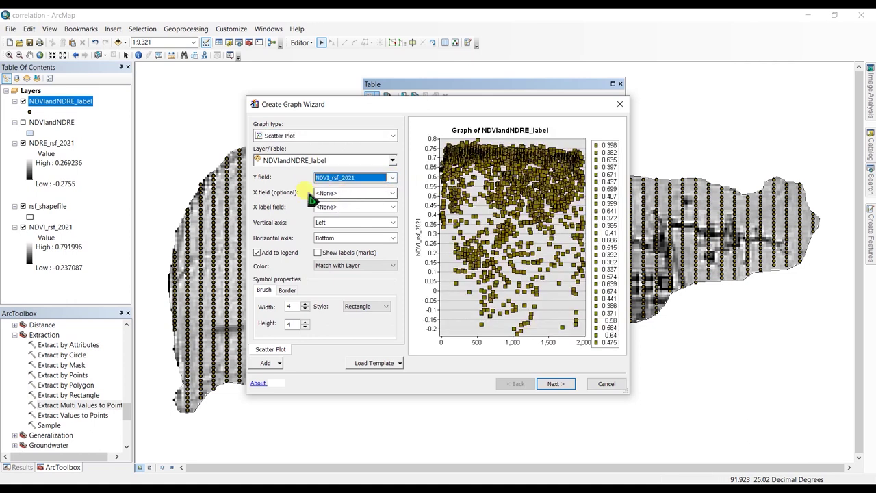
click(393, 193)
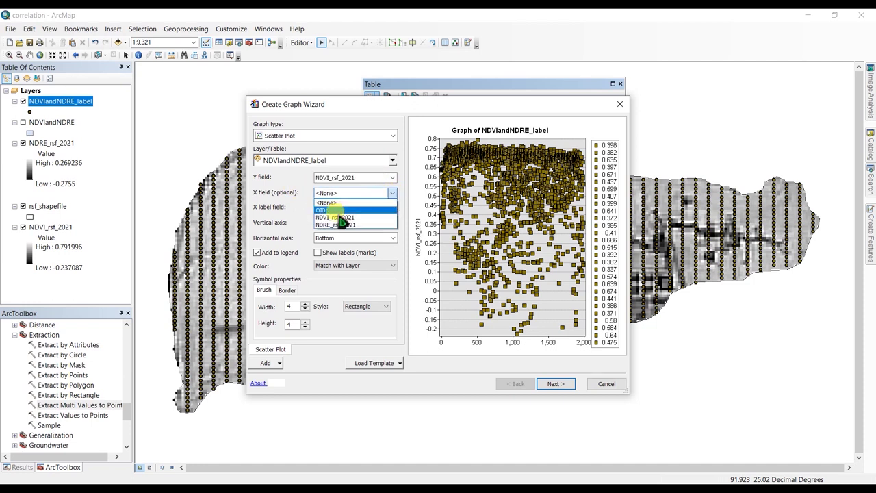
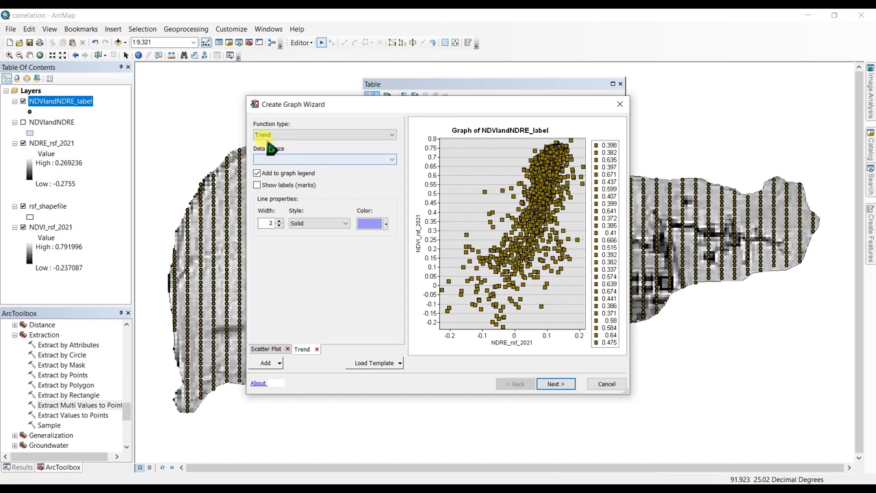
- Add a Trend function to the graph with Scatter Plot as its data source
click(286, 135)
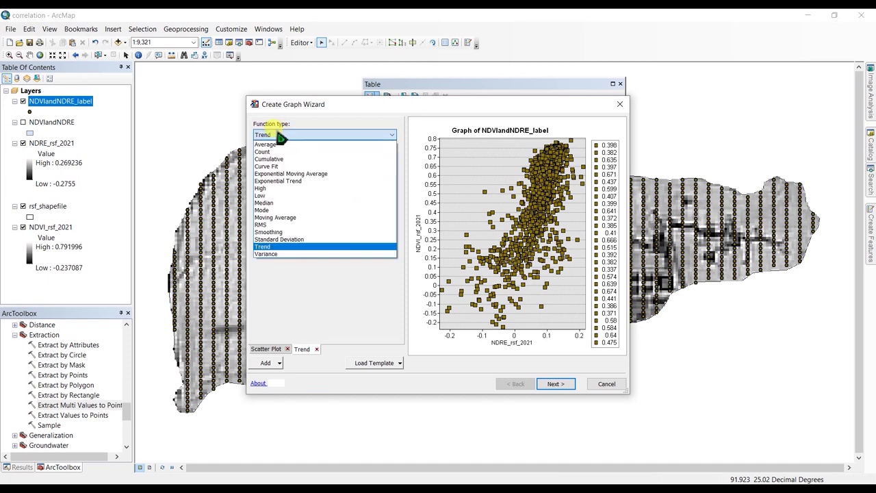
click(281, 137)
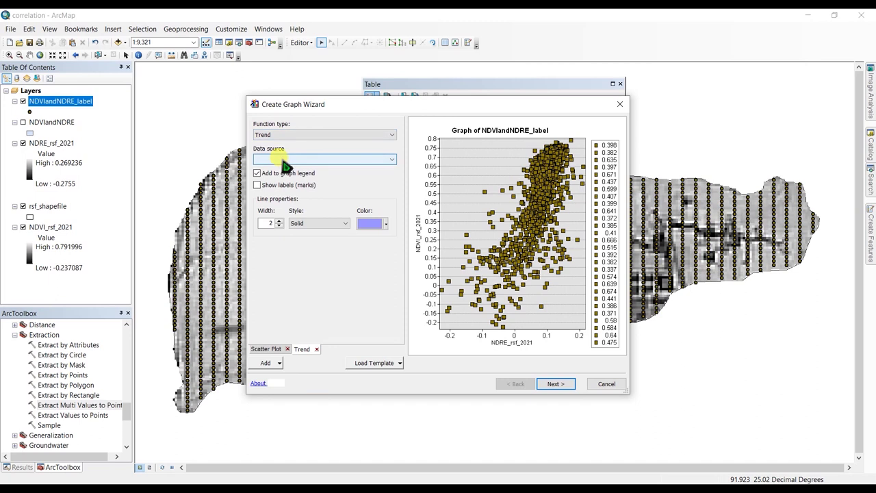
click(282, 160)
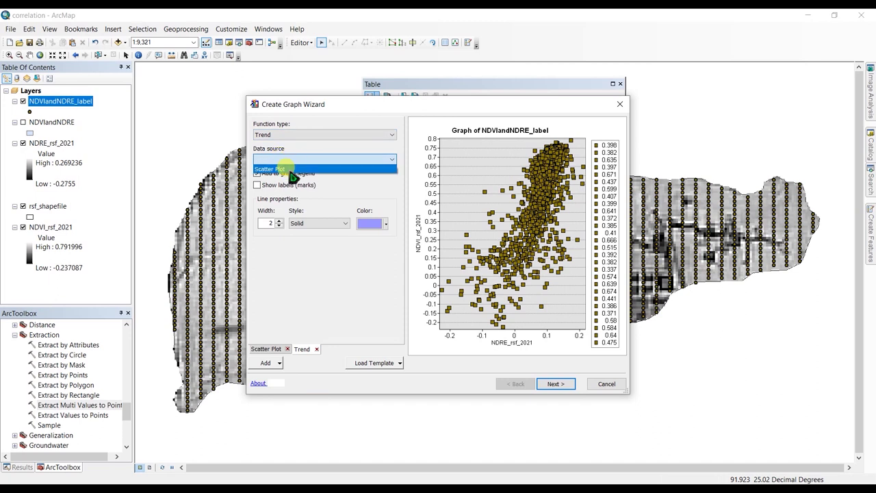
click(291, 170)
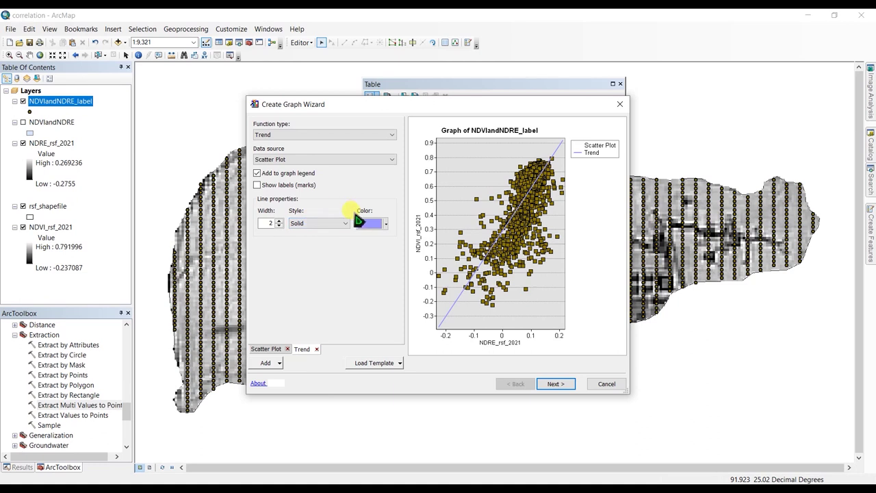
- Colour the trend line red and keep its line style Solid
click(380, 226)
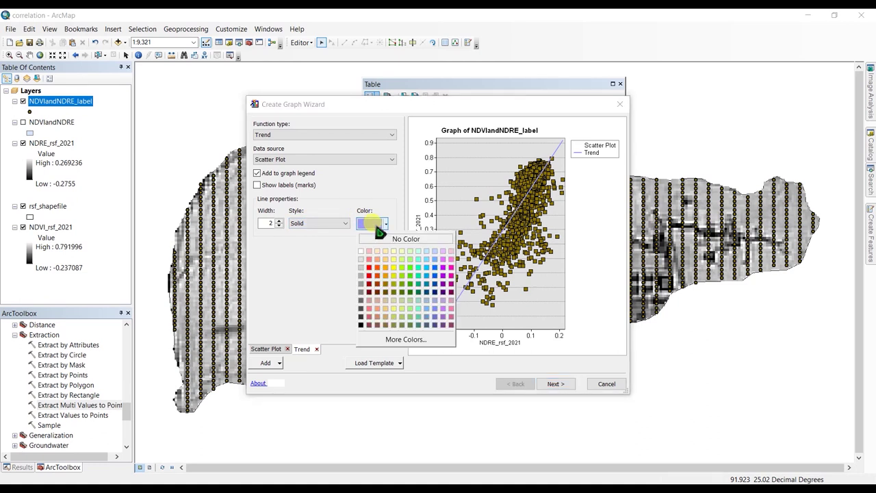
click(362, 325)
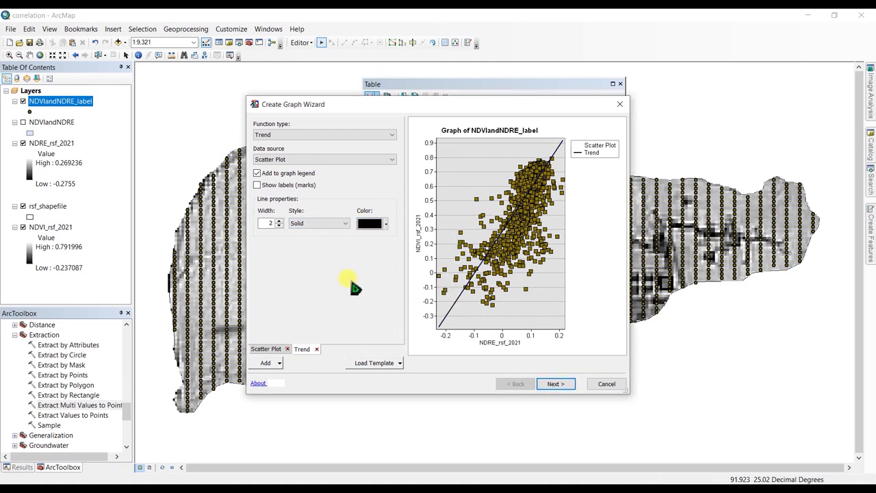
click(370, 223)
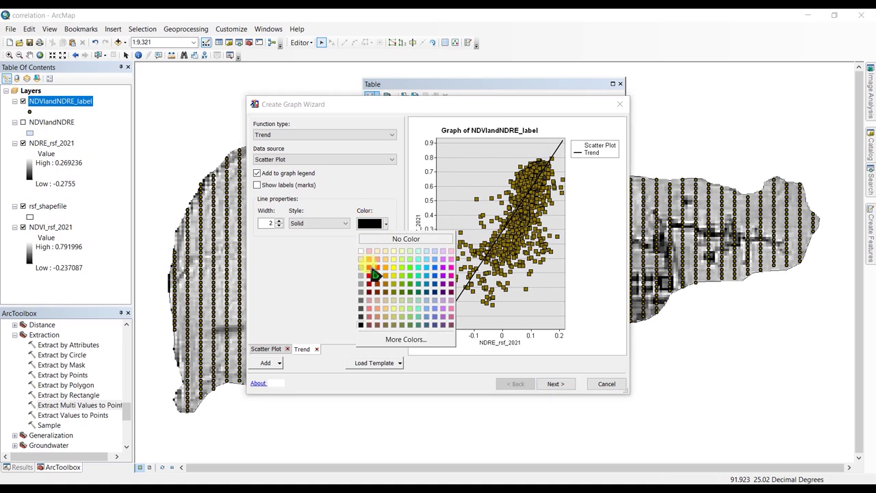
click(373, 274)
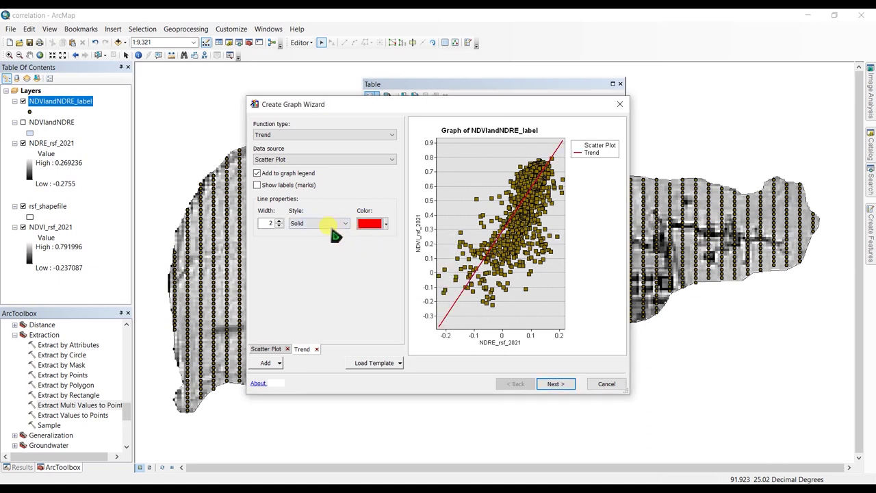
click(334, 227)
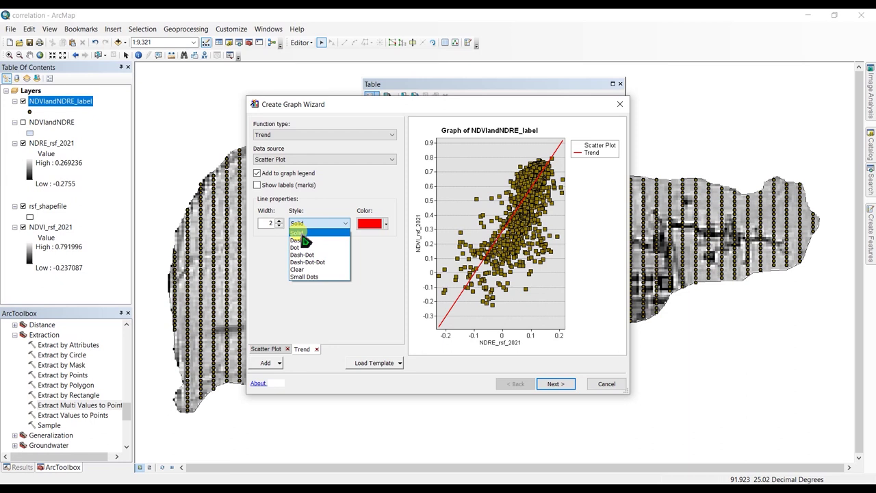
click(301, 233)
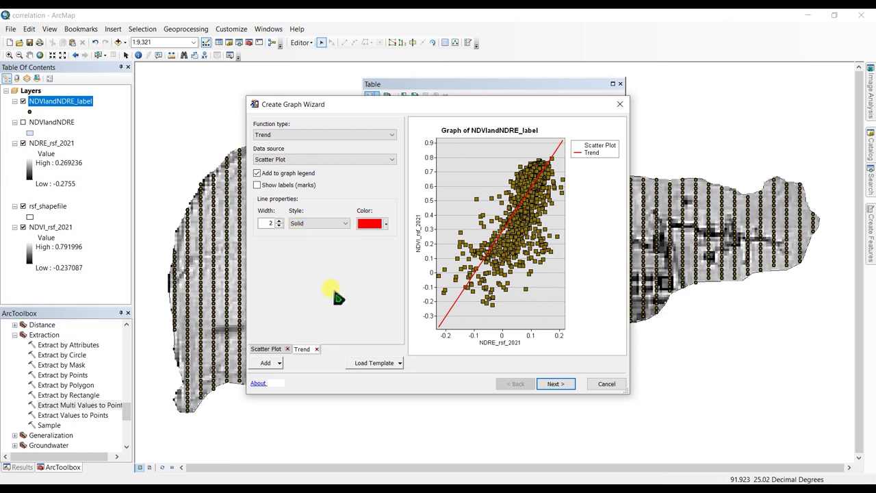
- Swap the scatter plot's axes, using NDRE_rsf_2021 as the Y field and NDVI_rsf_2021 as the X field
click(267, 349)
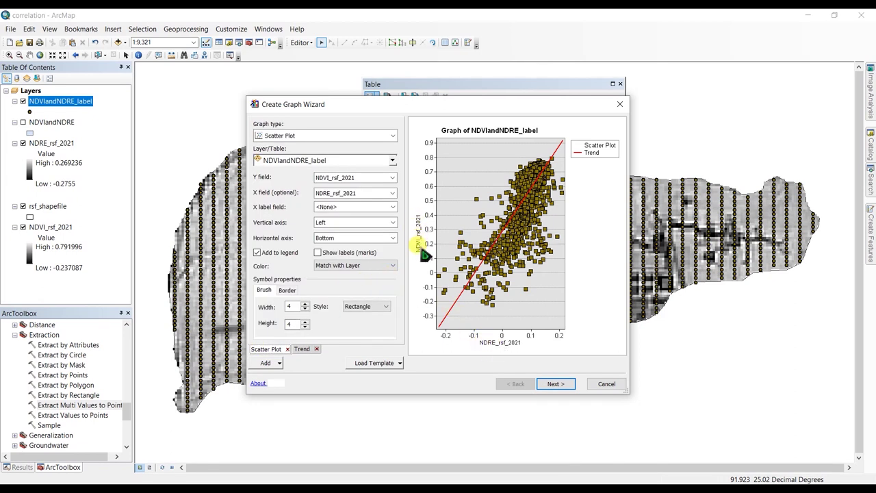
click(393, 178)
click(335, 196)
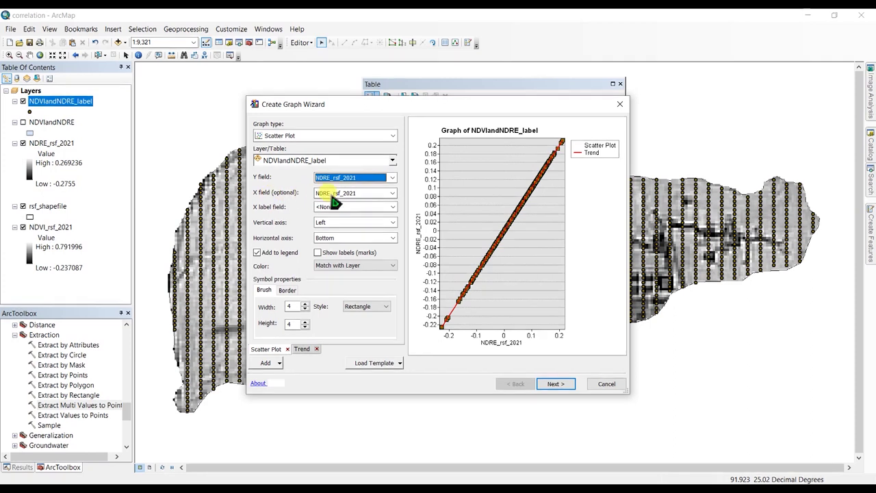
click(388, 194)
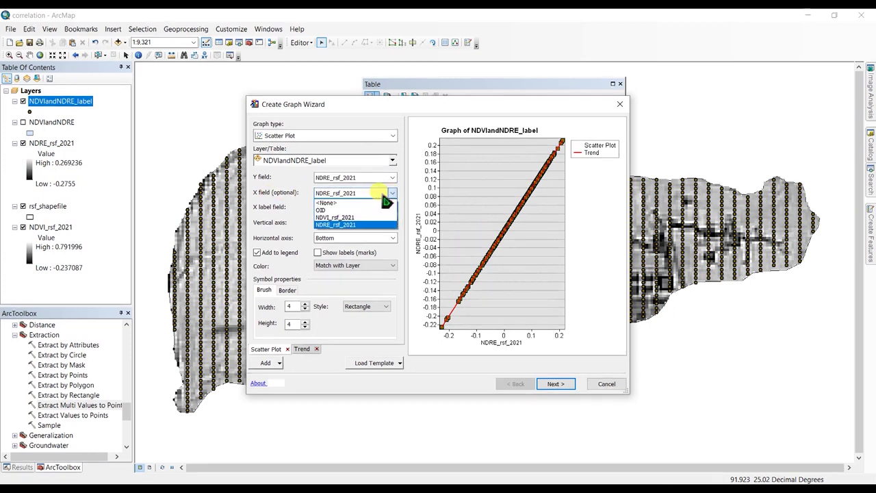
click(342, 217)
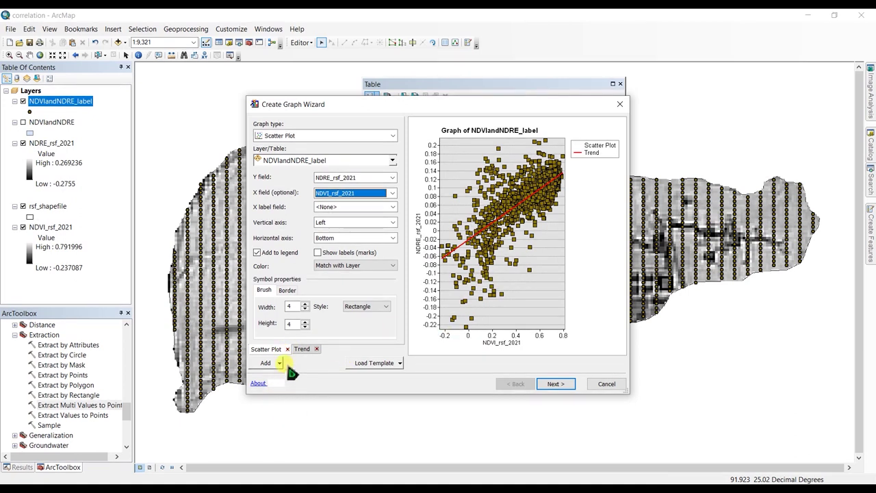
- Check the trend settings, proceed to the general graph properties and set the legend position to Bottom
click(302, 349)
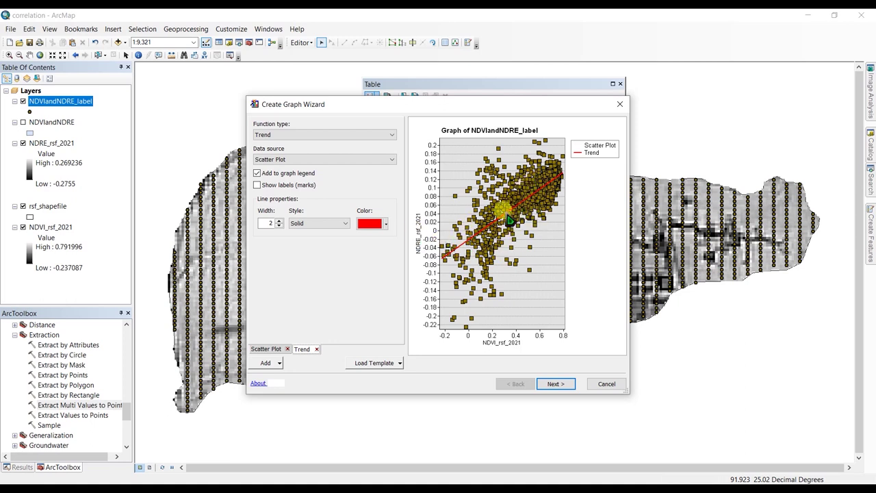
click(556, 385)
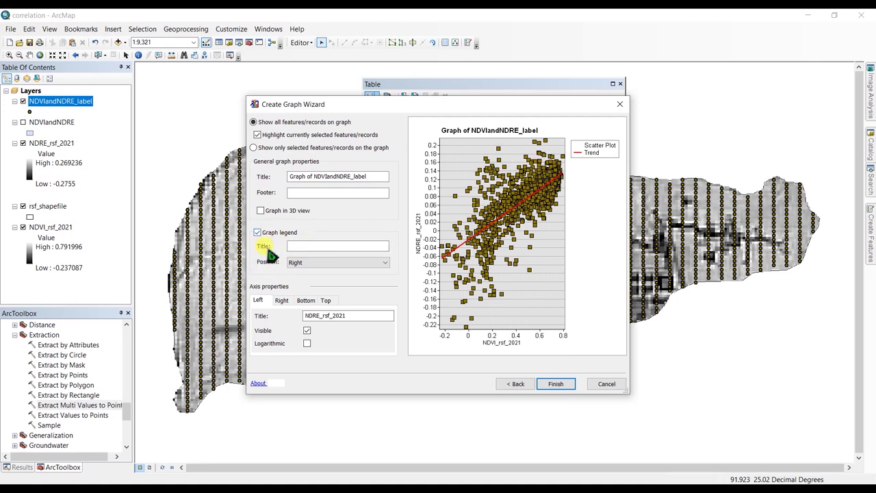
click(301, 248)
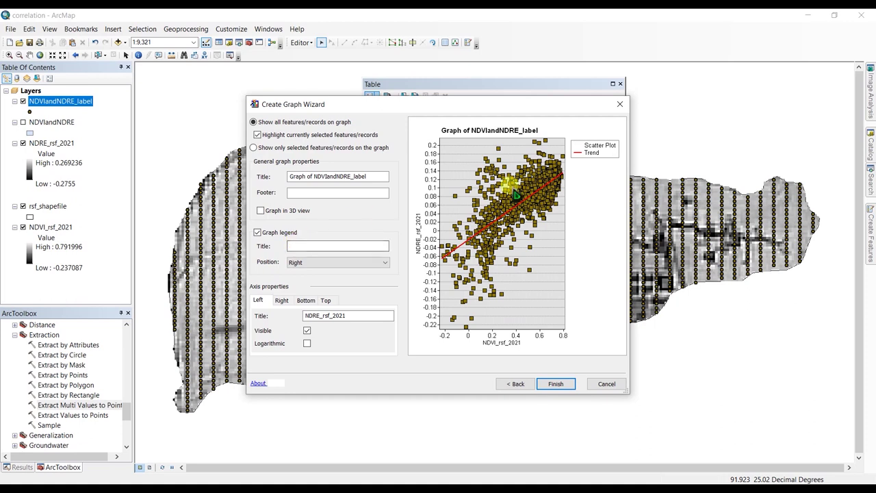
click(350, 267)
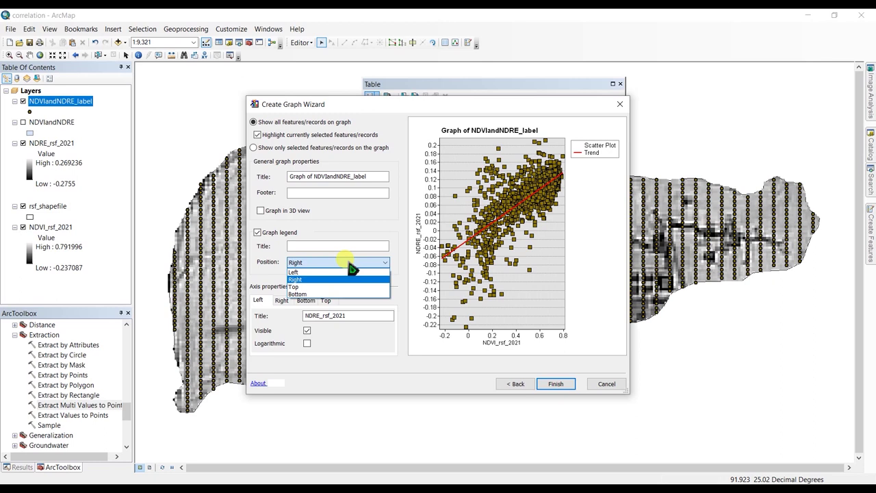
click(312, 295)
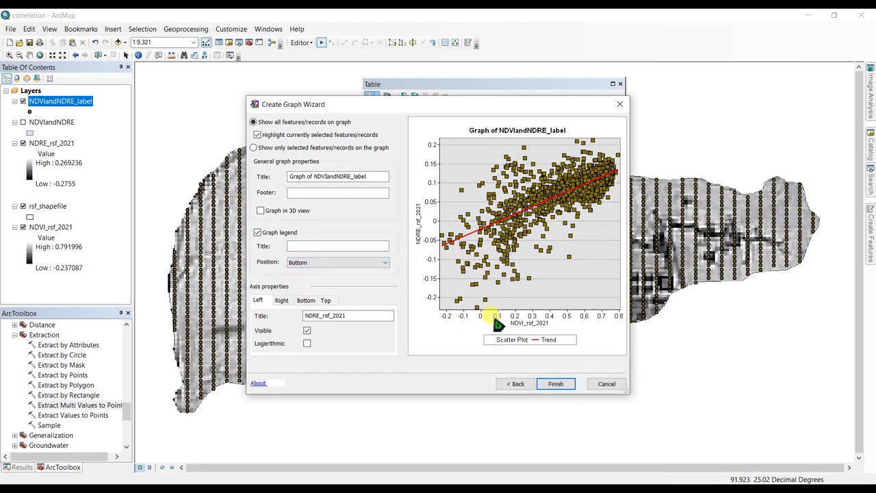
- Shorten the graph's left axis title to NDRE and its bottom axis title to NDVI
click(294, 192)
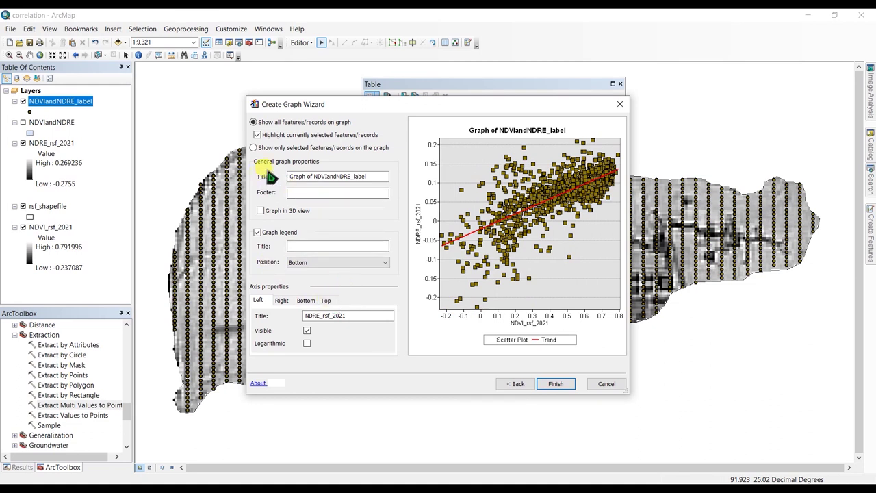
click(344, 176)
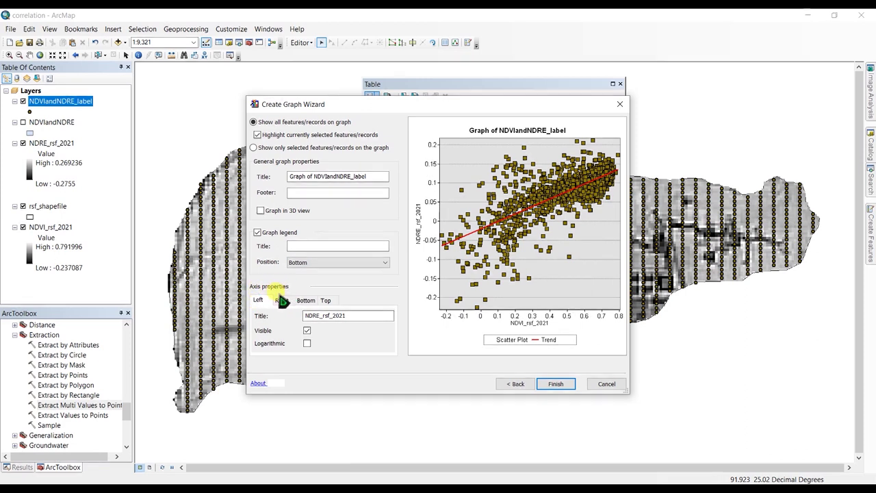
click(329, 316)
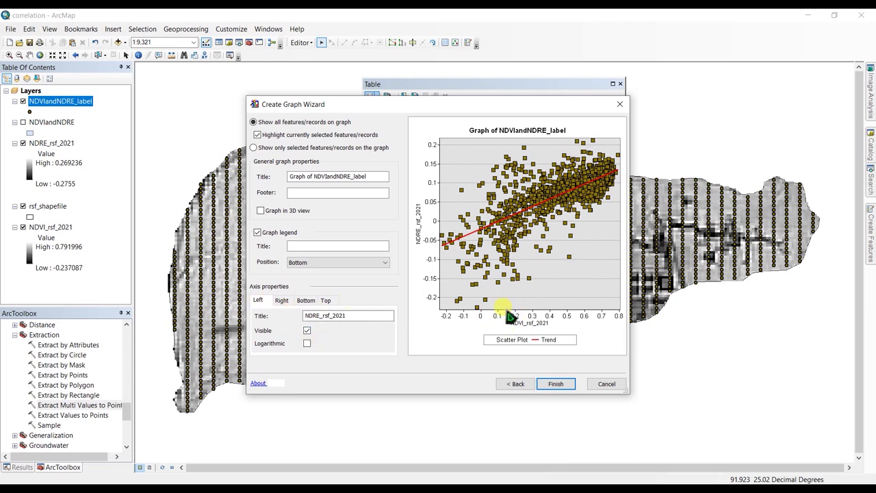
drag(320, 316, 361, 316)
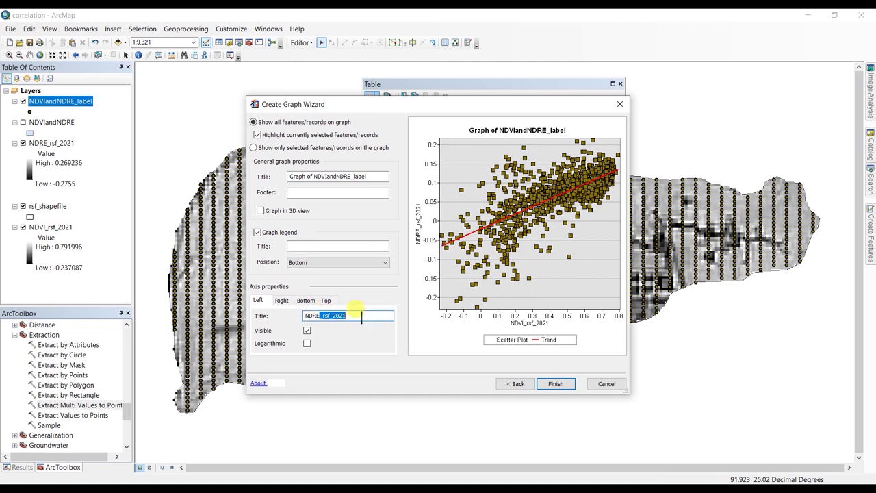
click(302, 303)
drag(319, 316, 351, 316)
key(BackSpace)
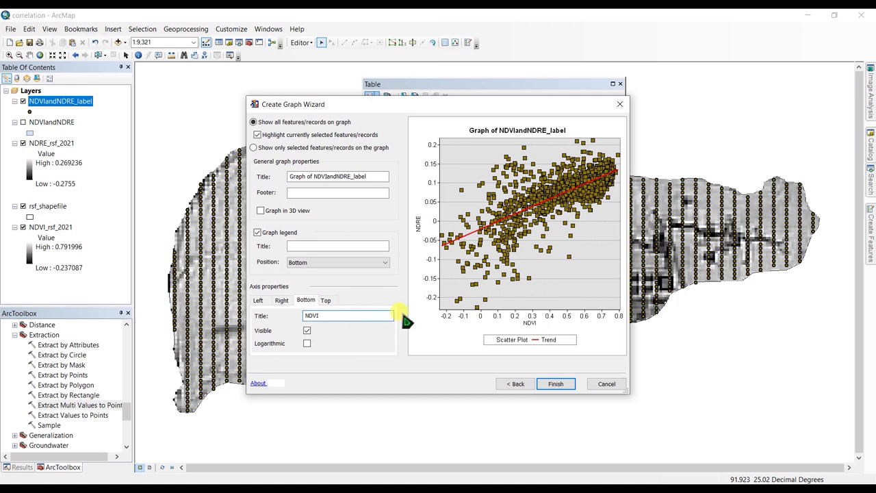
- Finish creating the scatter plot graph and check its scatter plot and trend formatting in the advanced properties
click(557, 384)
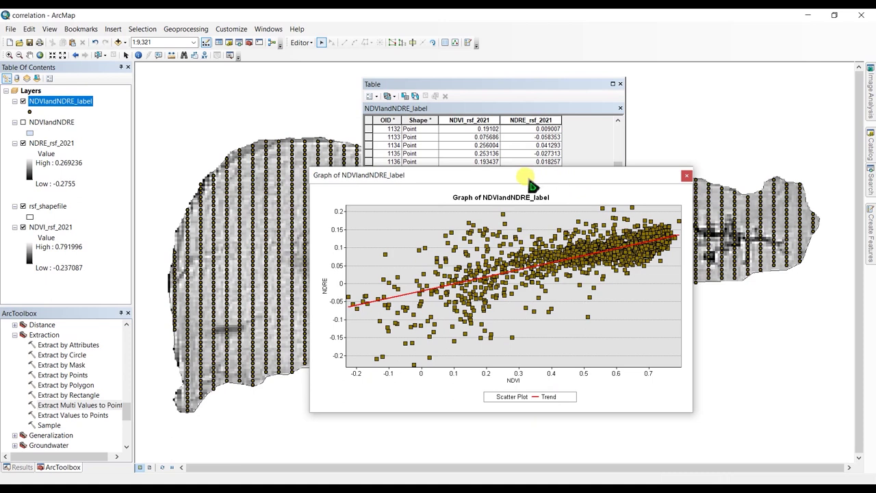
right_click(575, 187)
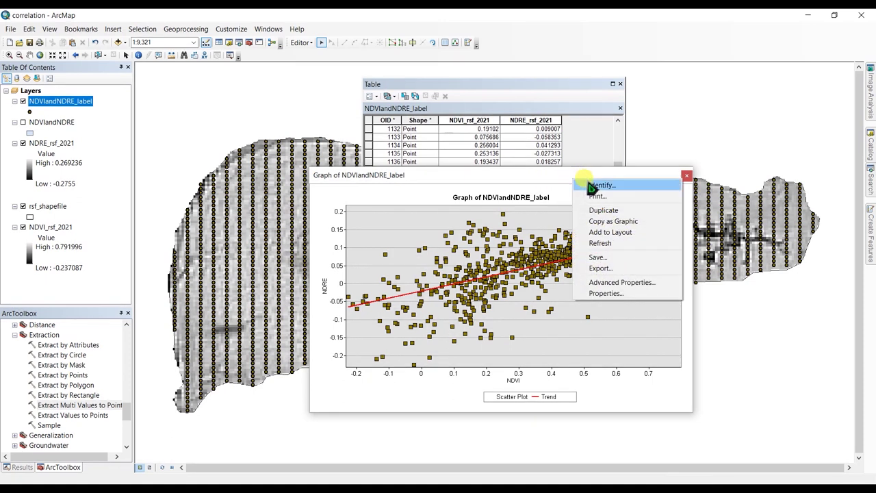
click(616, 284)
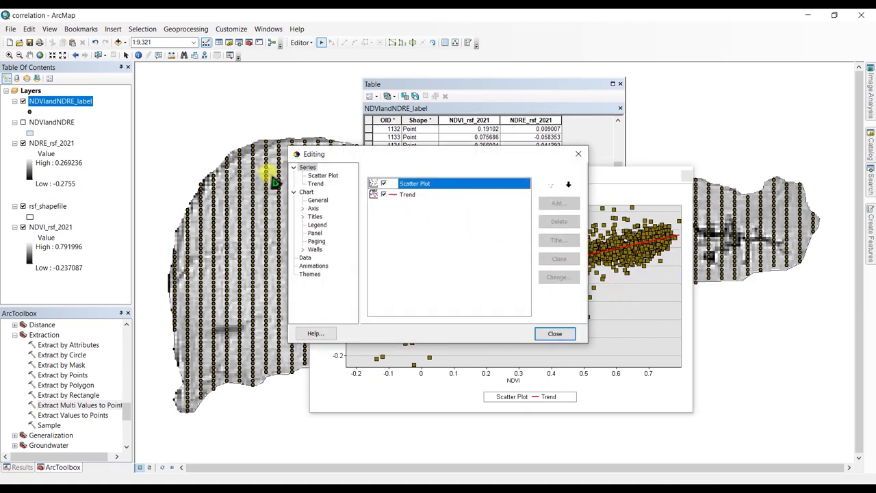
click(320, 176)
click(497, 213)
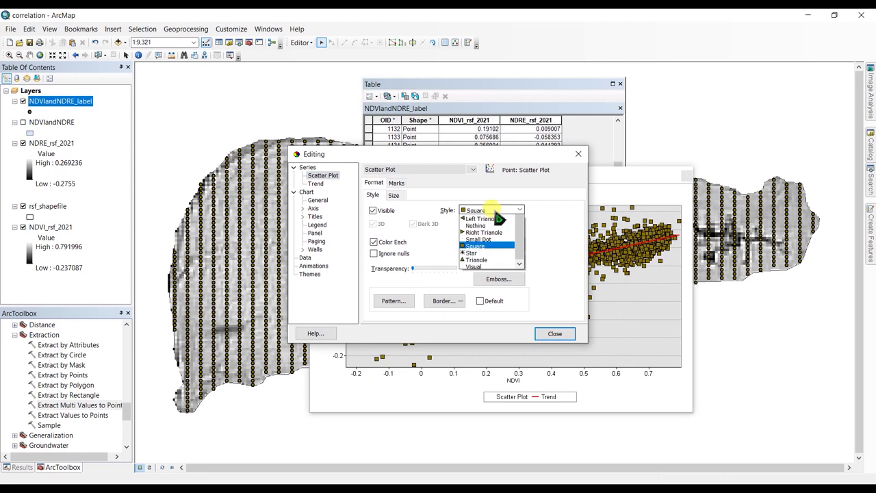
click(497, 217)
click(506, 245)
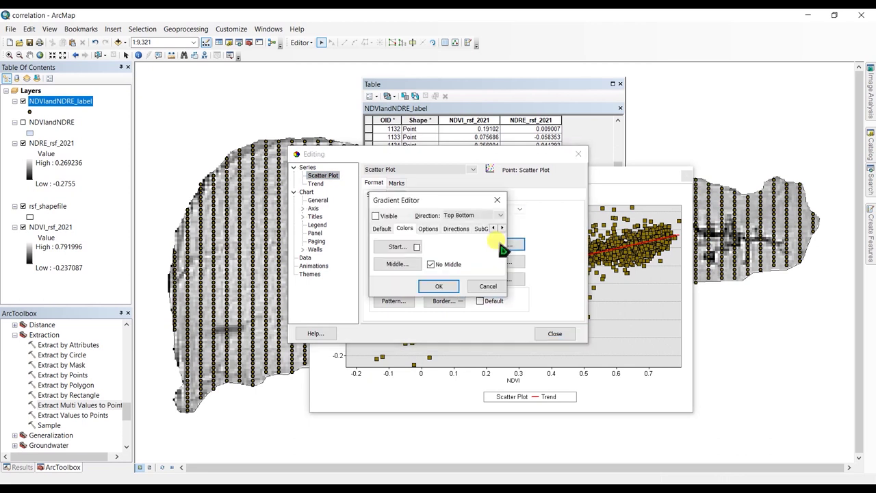
click(498, 200)
click(315, 184)
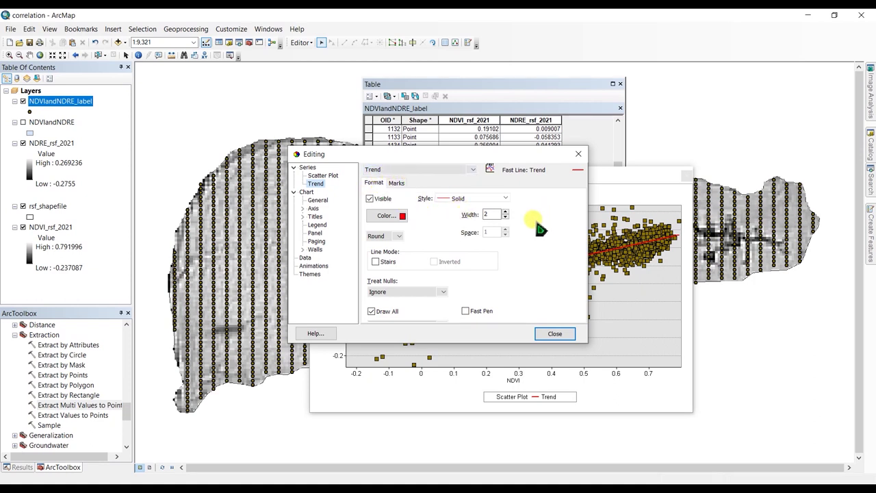
click(556, 335)
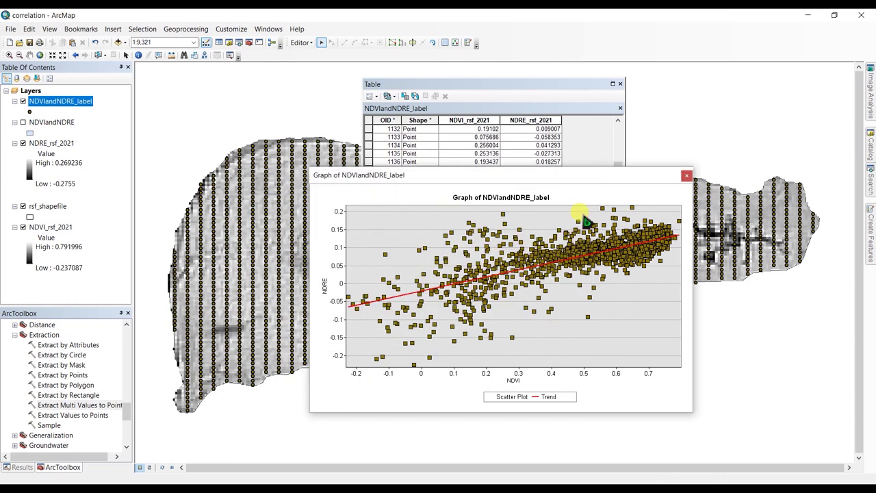
- Check the options for saving and exporting the graph, and close the graph window
right_click(594, 180)
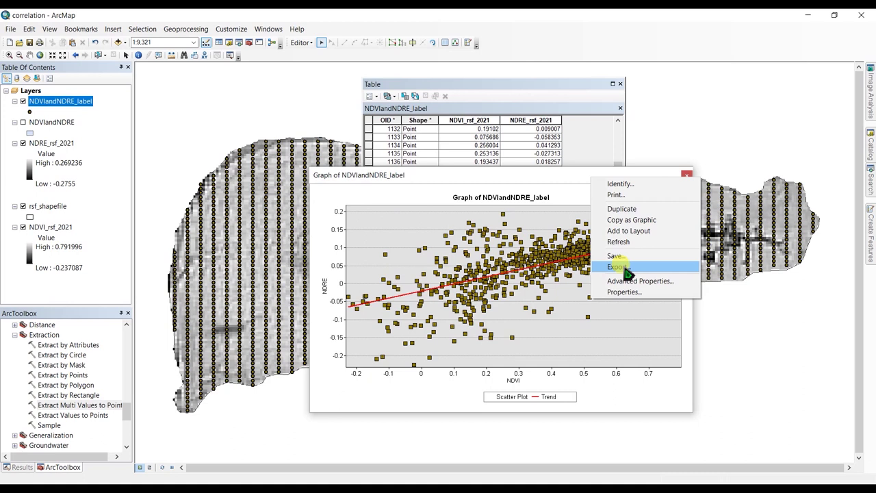
click(568, 180)
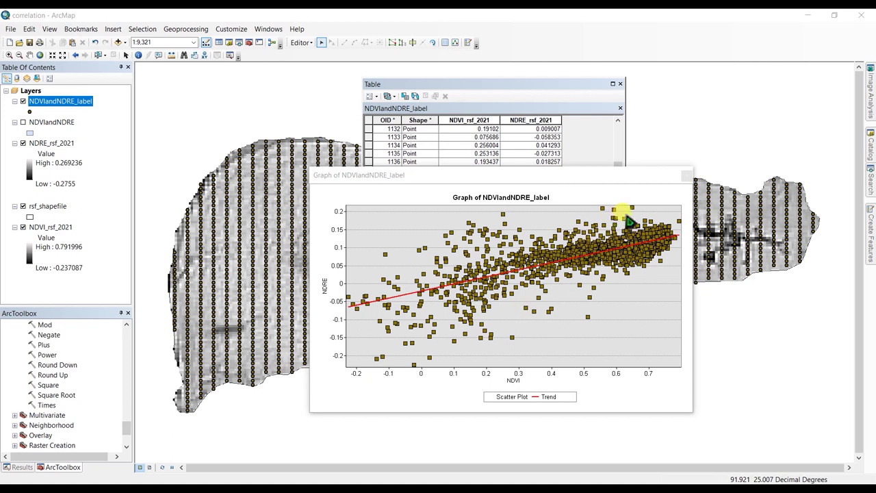
right_click(637, 180)
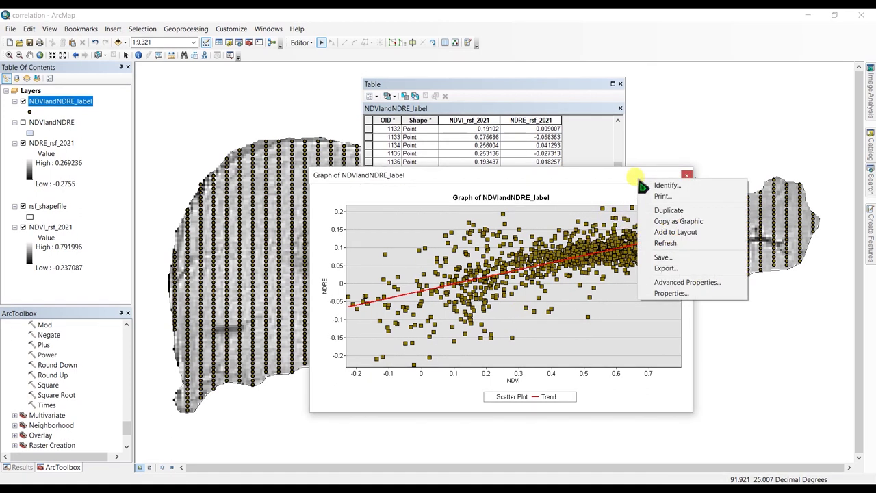
click(687, 175)
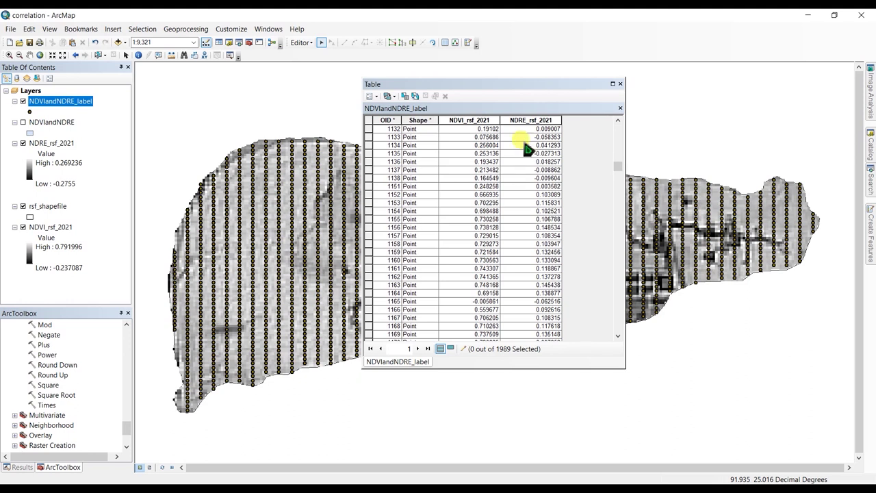
- Select all records in the NDVIandNDRE_label attribute table and copy them
click(415, 97)
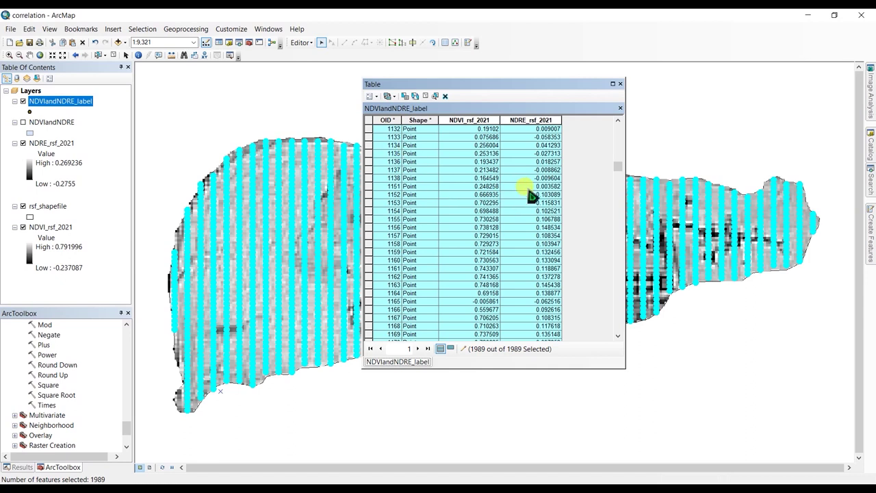
click(618, 135)
click(618, 135)
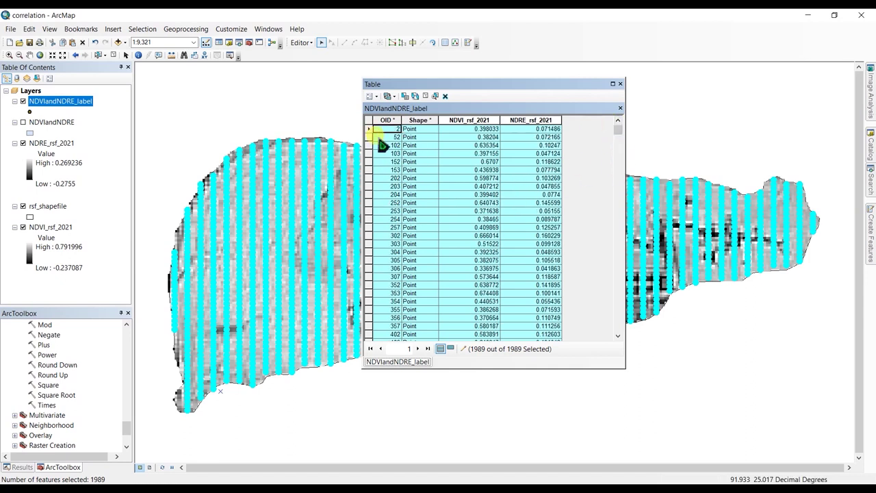
right_click(369, 130)
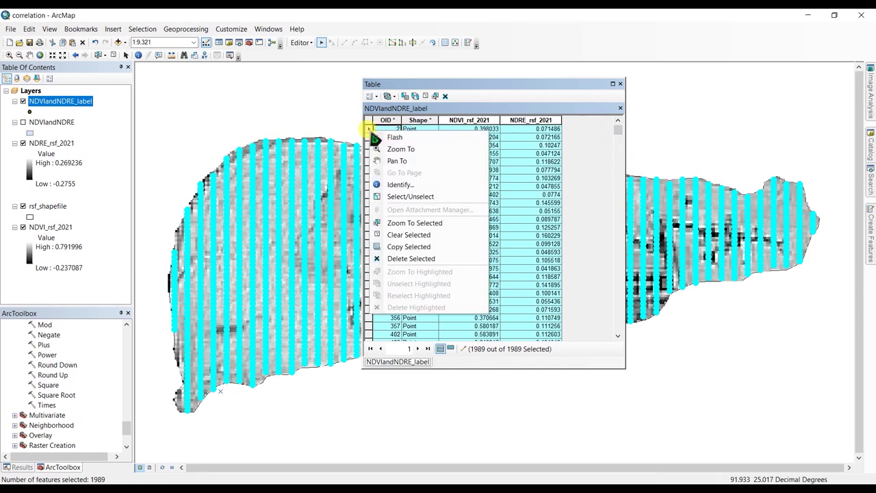
click(402, 248)
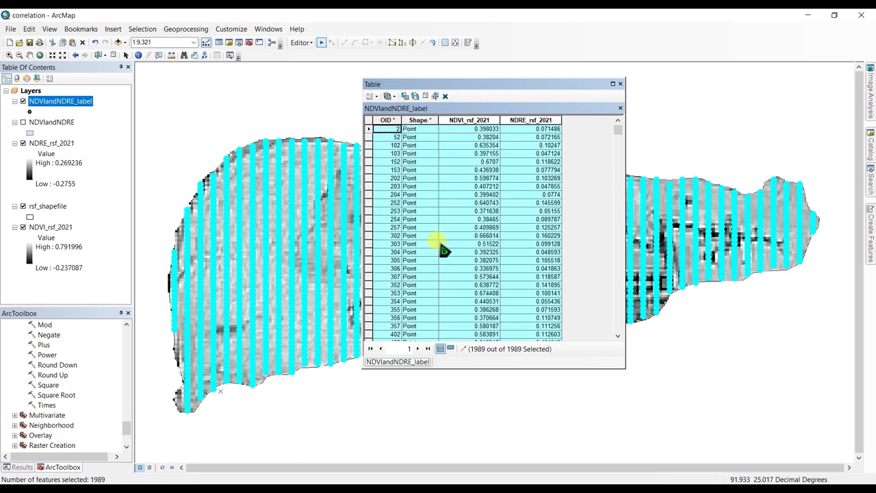
- Open Excel, create a blank workbook and paste the copied records starting at cell A1
click(10, 480)
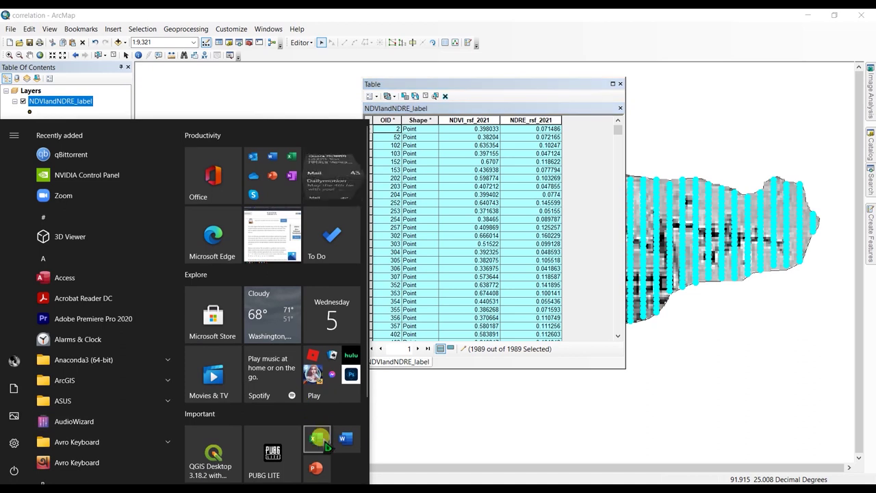
click(321, 442)
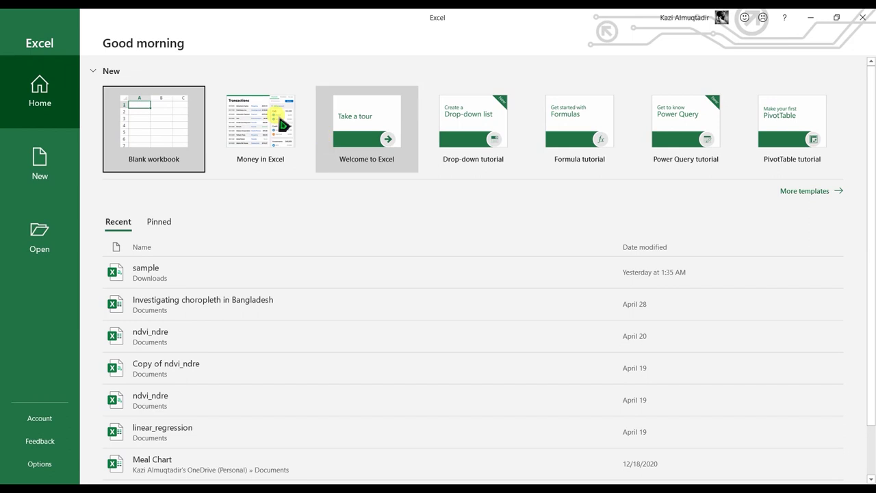
click(146, 121)
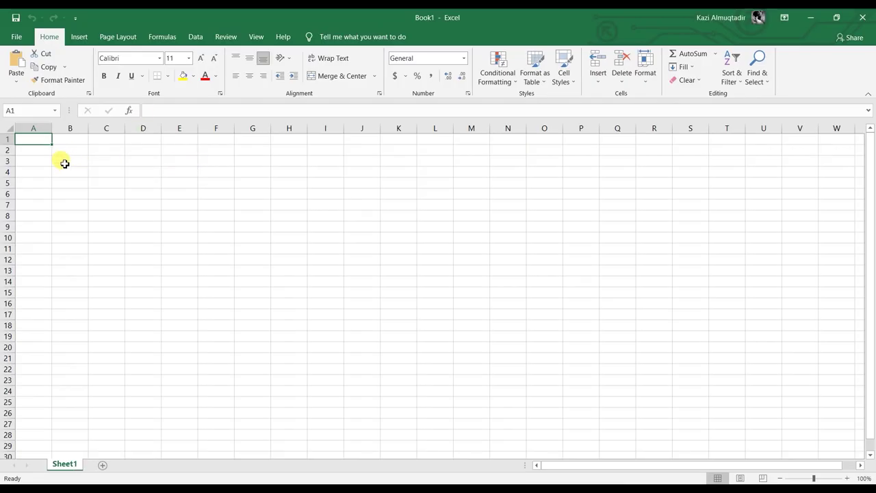
key(ctrl+v)
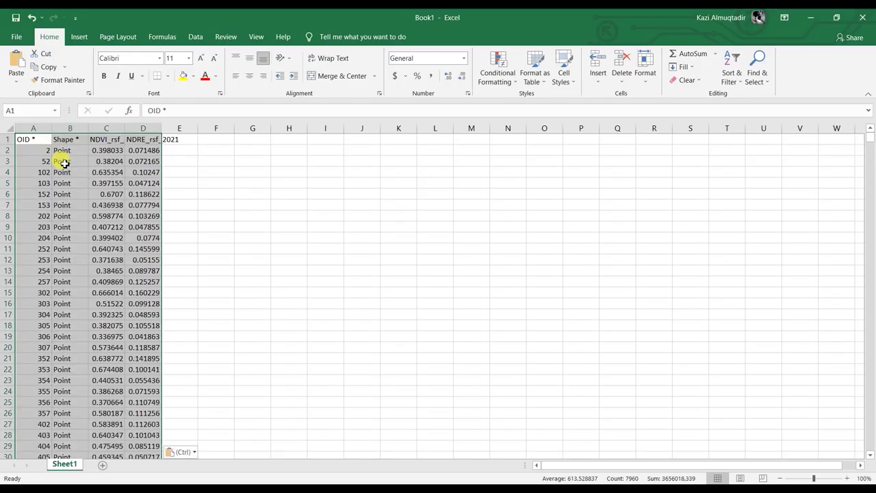
- Insert a basic scatter chart from the NDVI_rsf_2021 and NDRE_rsf_2021 columns and place it beside the data
click(110, 130)
drag(103, 128, 133, 129)
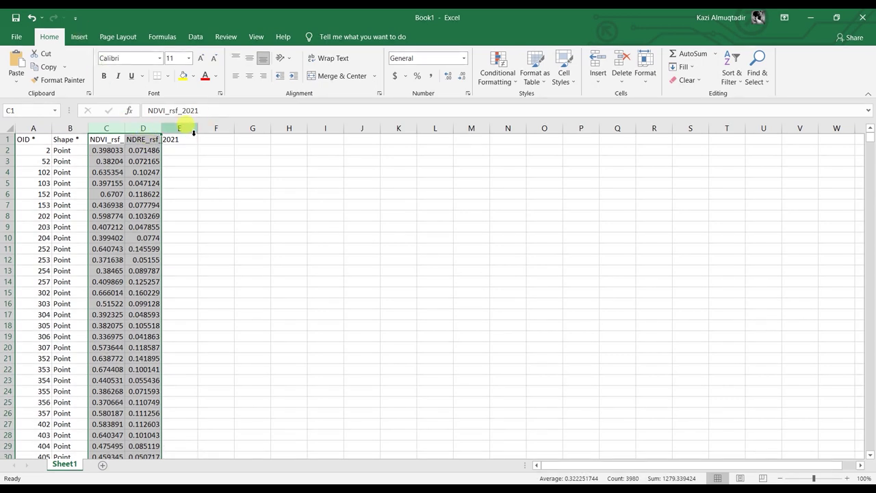
click(79, 36)
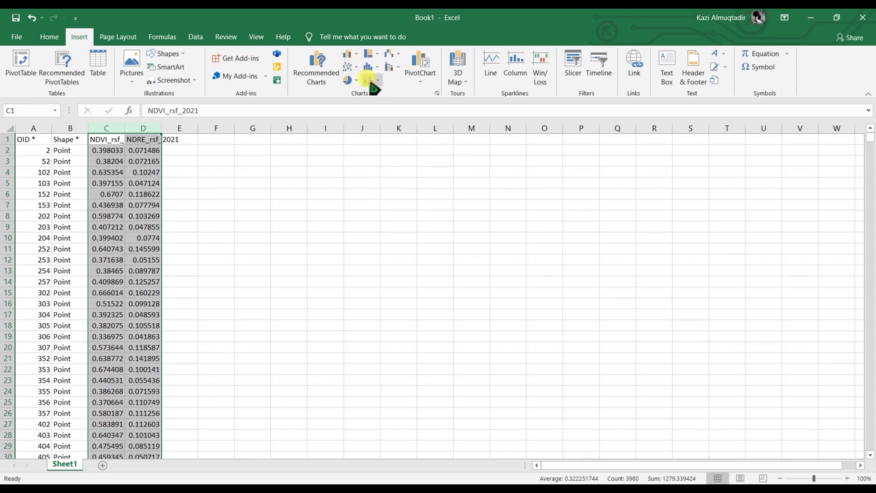
click(372, 81)
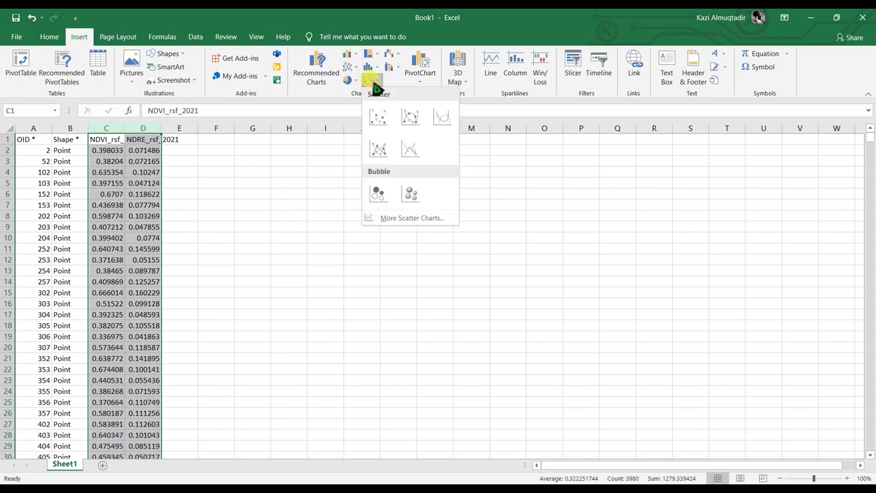
click(379, 118)
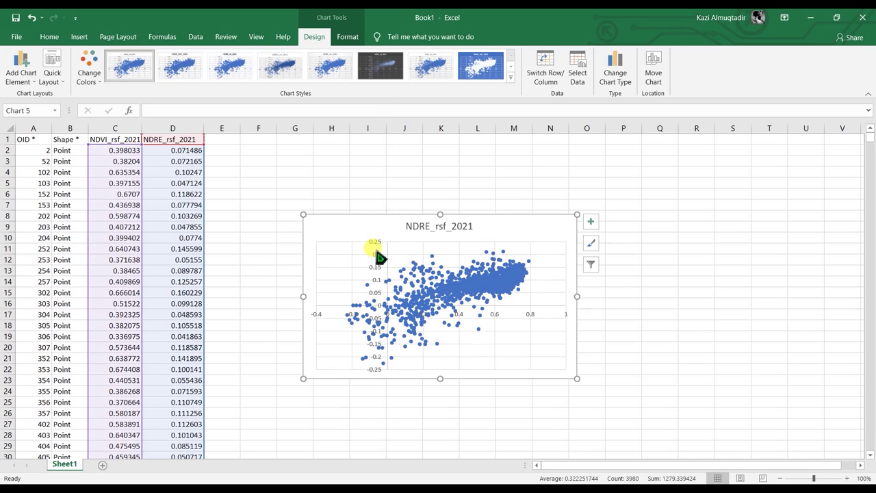
drag(393, 229, 469, 187)
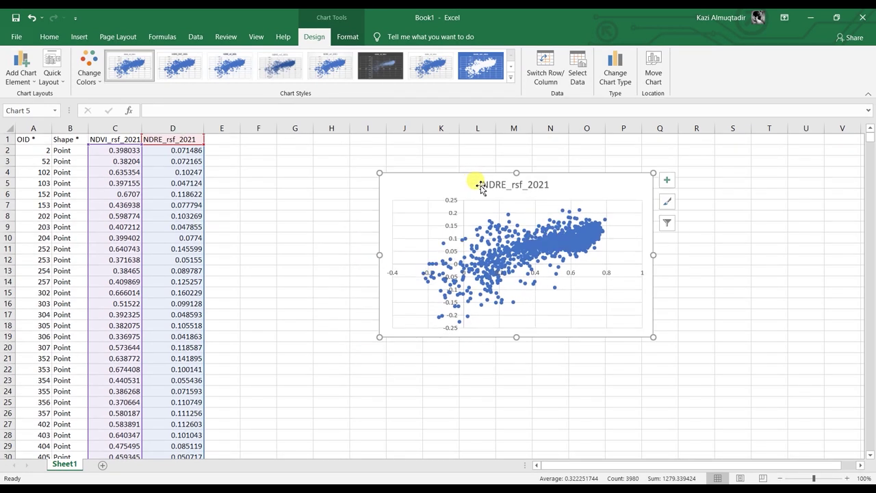
drag(550, 183, 474, 181)
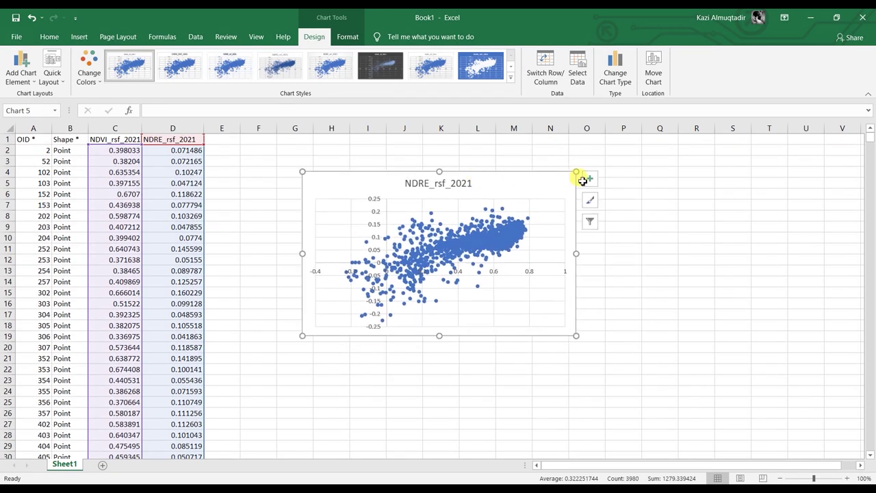
- Add a legend and a linear trendline to the scatter chart
click(590, 183)
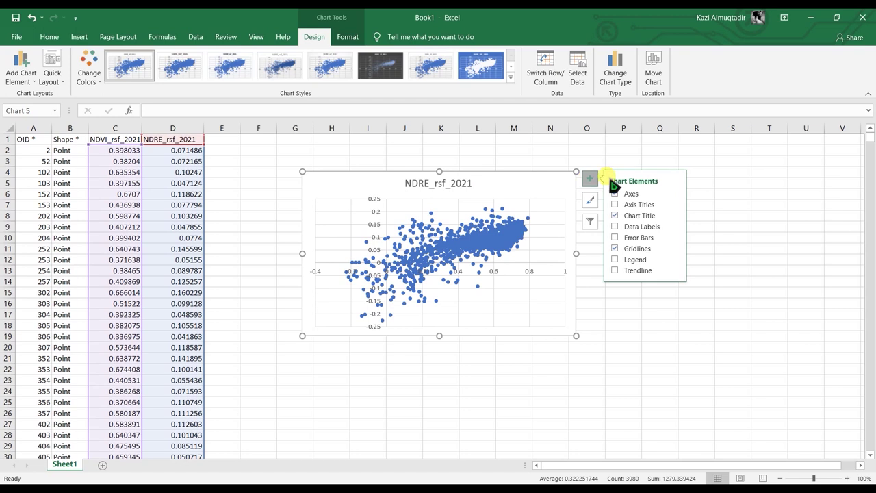
click(616, 264)
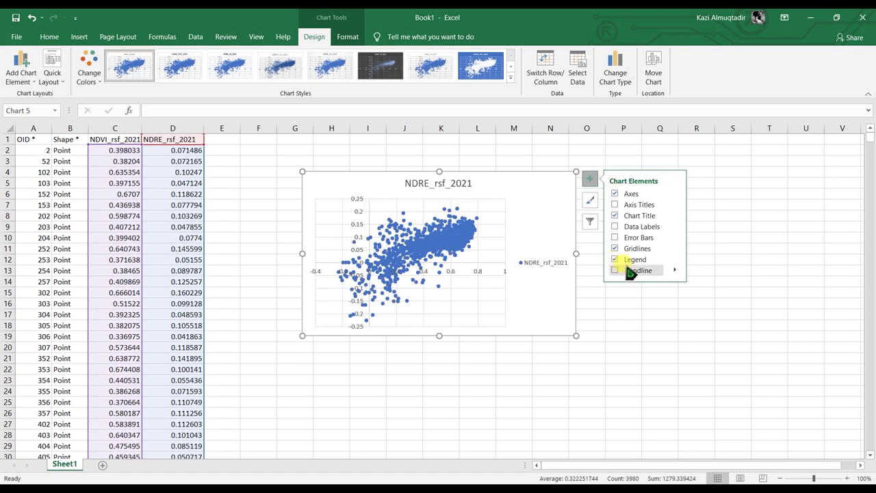
click(615, 271)
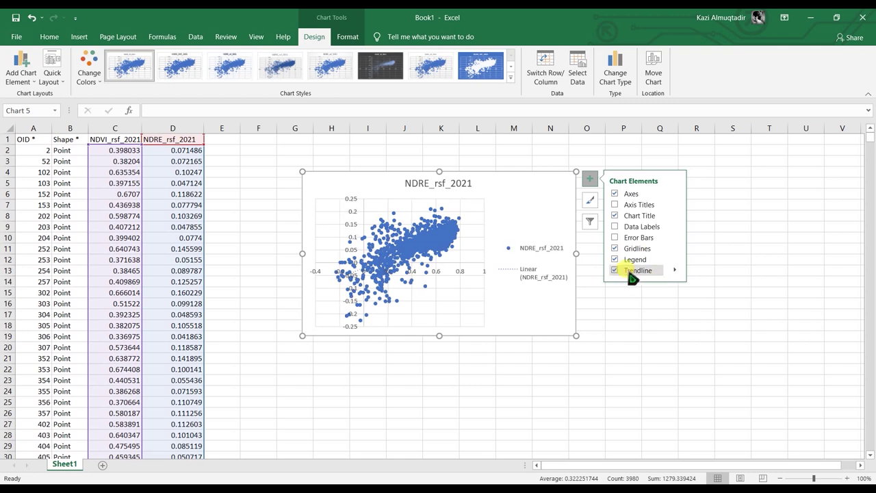
- Display the linear trendline's equation and R-squared value on the chart and place that label above the legend
click(675, 272)
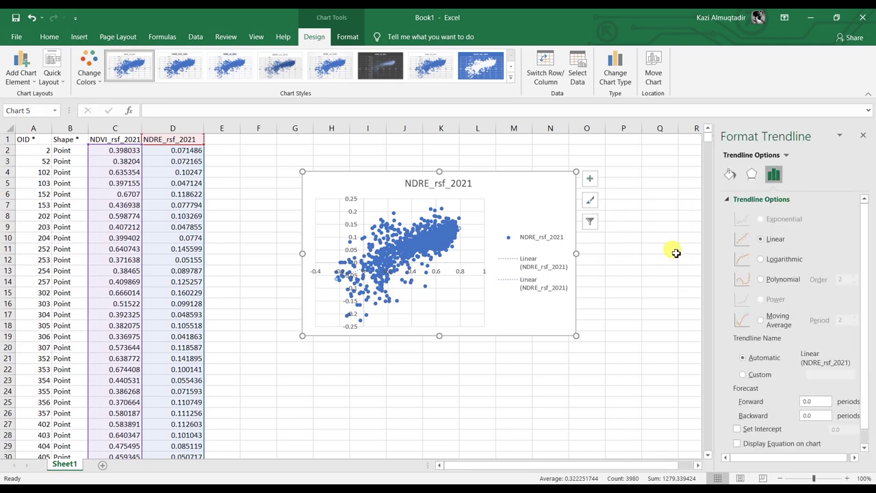
scroll(745, 340, down, 1)
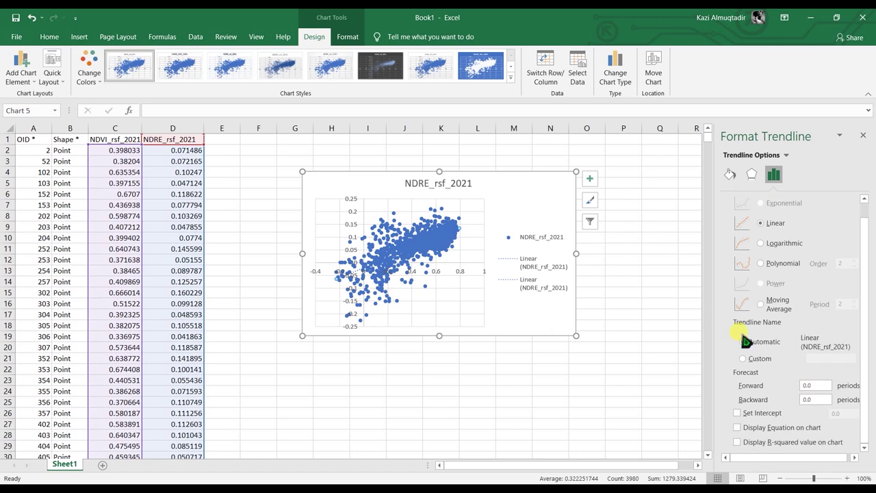
click(738, 427)
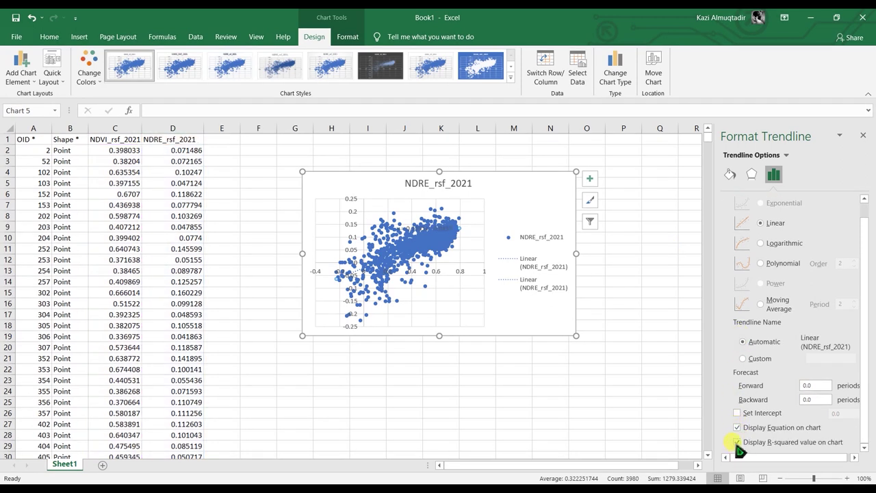
click(421, 224)
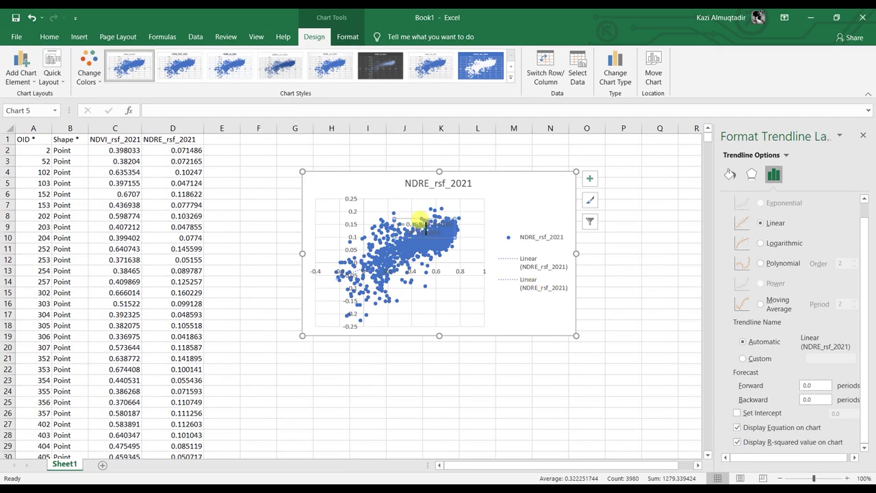
drag(423, 221, 528, 198)
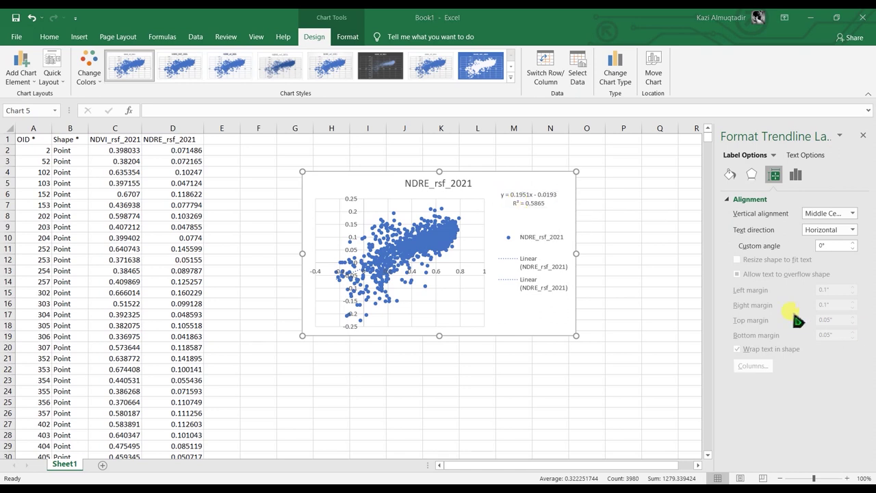
- Apply the quick layout that has axis titles and a legend but no chart title to the scatter chart
click(62, 86)
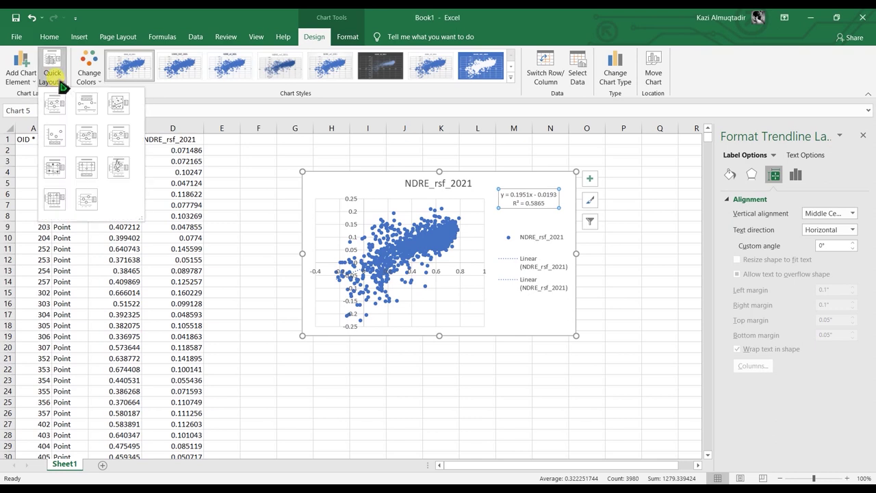
click(118, 108)
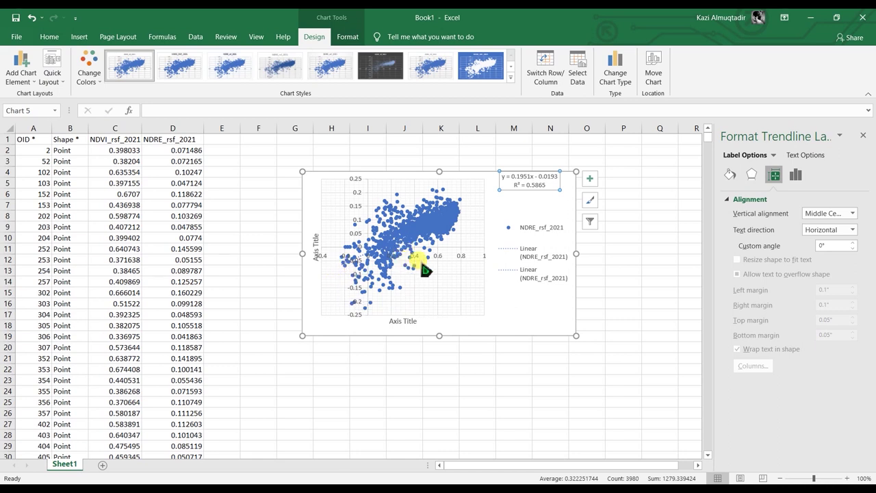
- Delete the scatter chart's legend
click(540, 278)
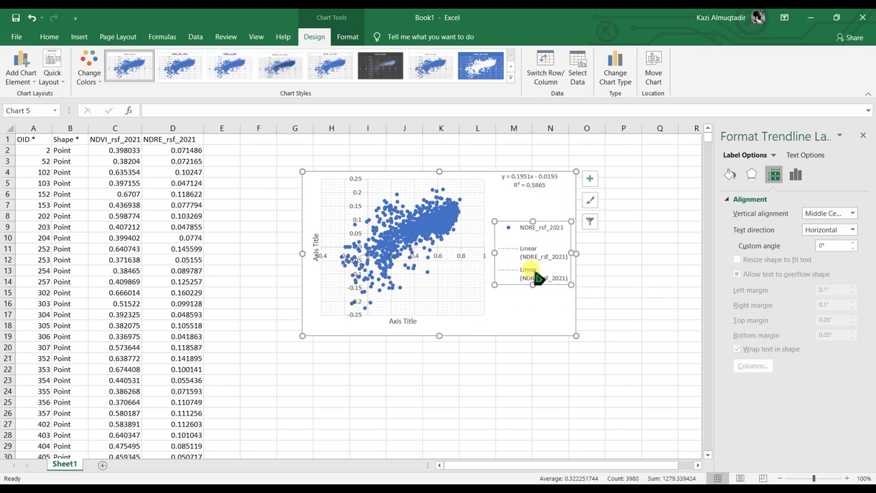
key(Delete)
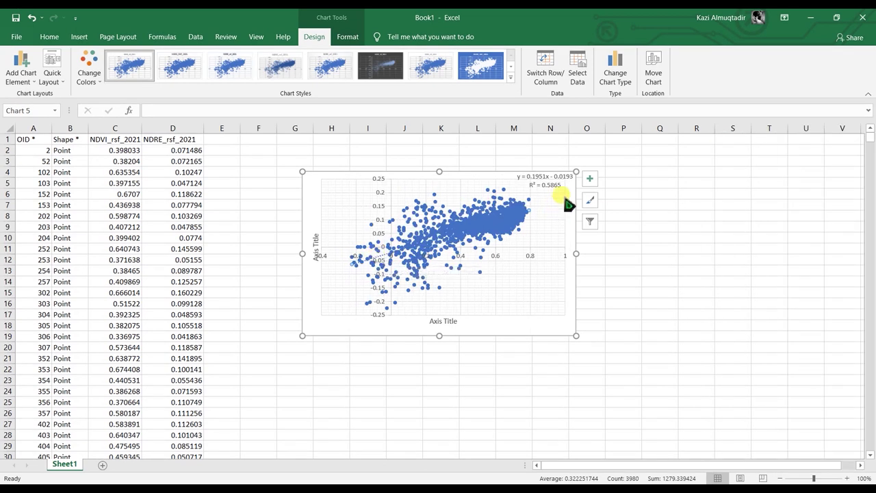
- Bring up the additional trendline options for the scatter chart and set the linear trendline's dash type to solid
click(591, 180)
click(675, 271)
click(713, 315)
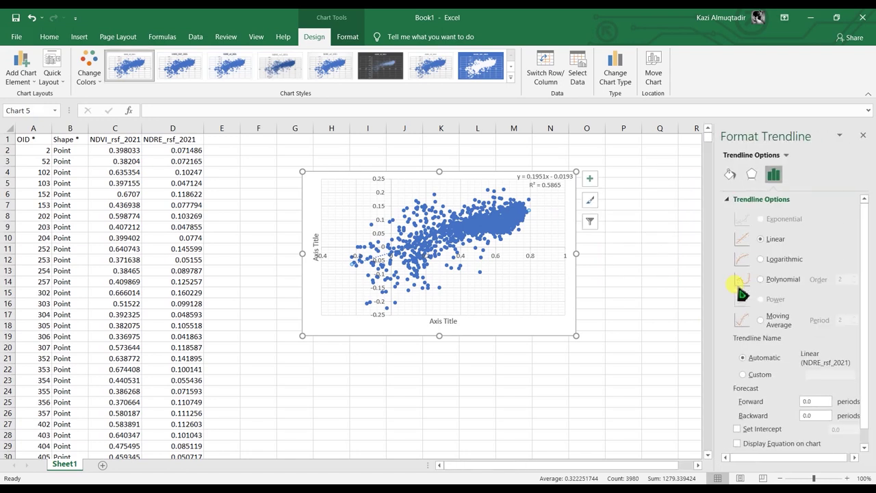
click(728, 176)
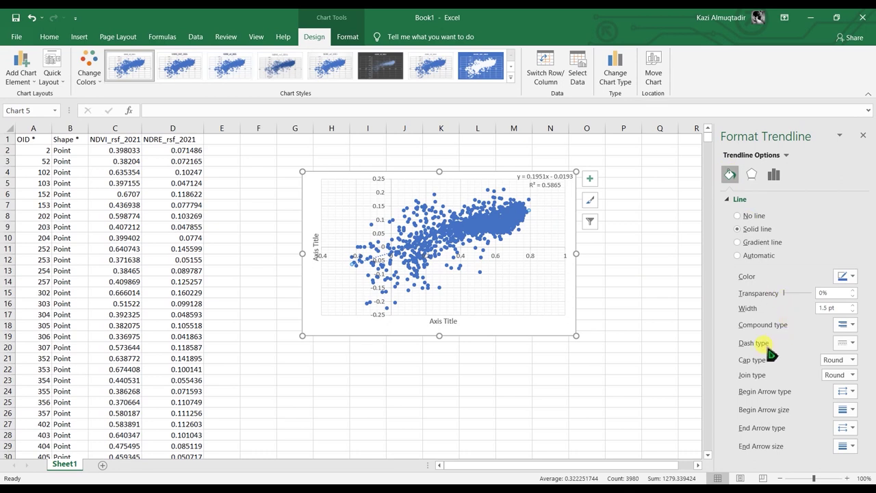
click(849, 348)
click(848, 361)
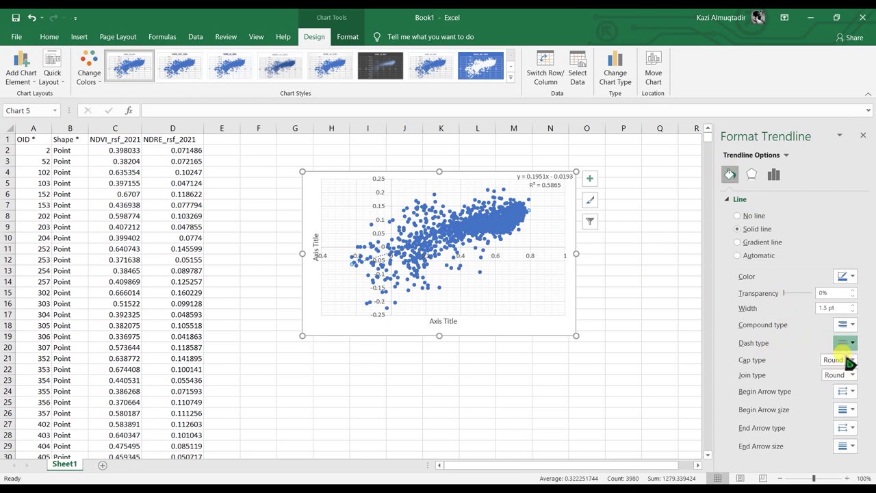
- Colour the linear trendline dark red using the standard colours, leaving the chart area selected
click(844, 276)
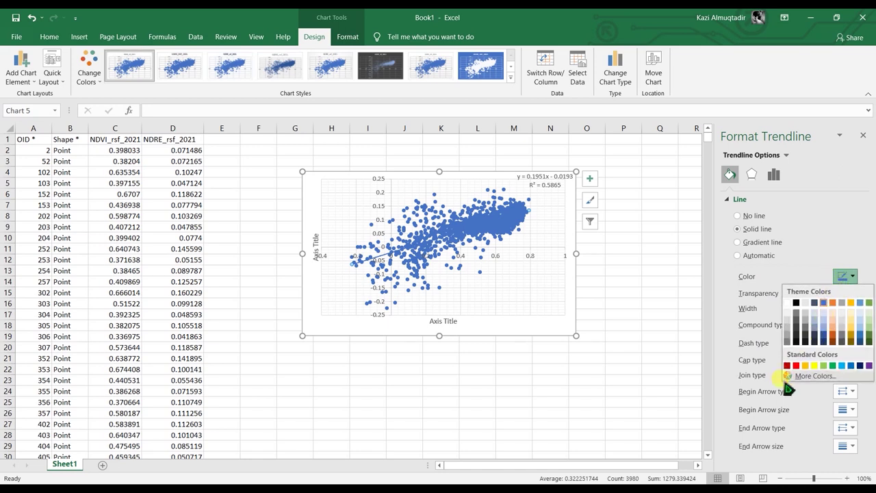
click(787, 366)
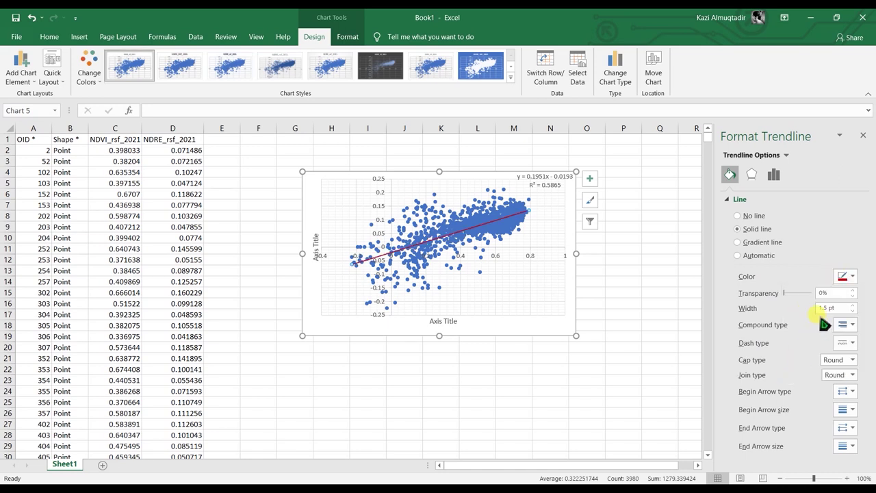
click(524, 322)
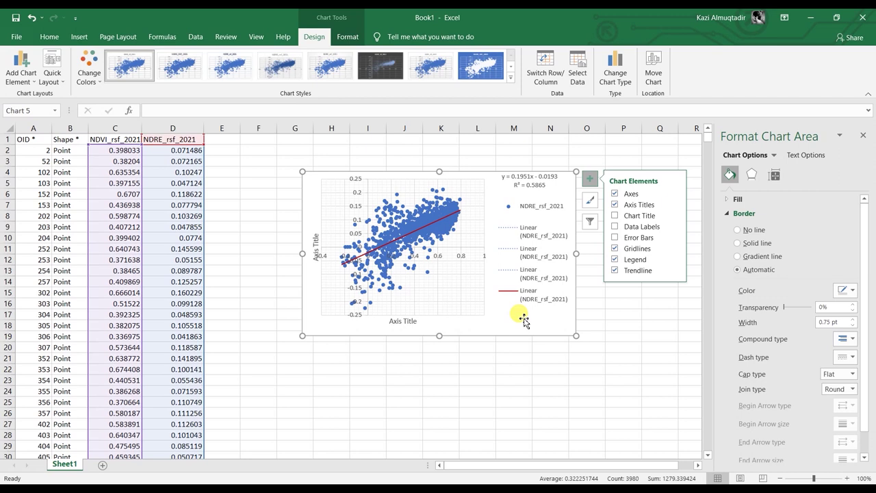